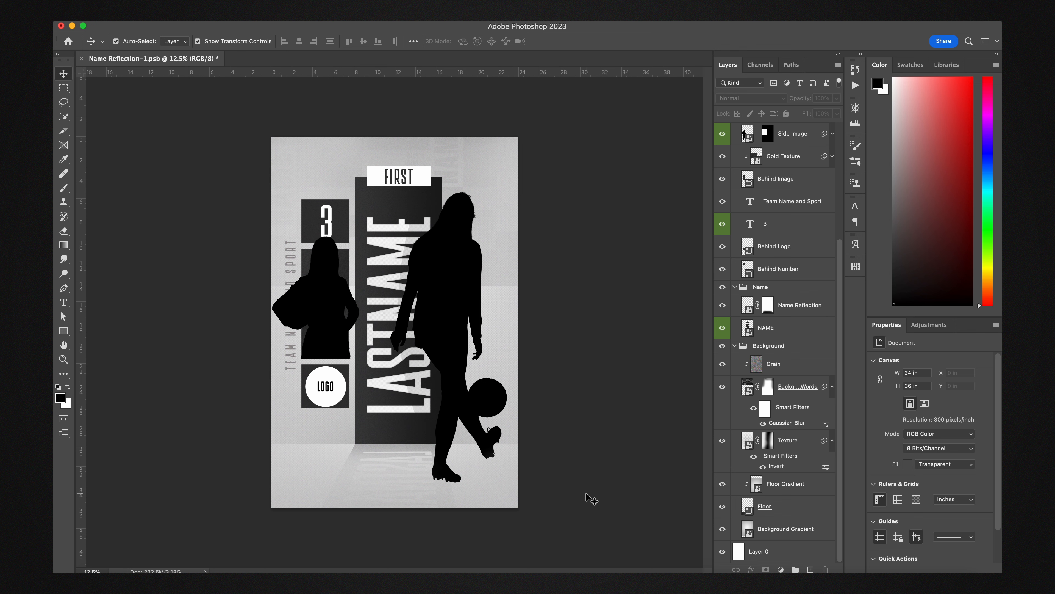
Hide the White layer in the Background Gradient smart object, then save and close it
double_click(748, 531)
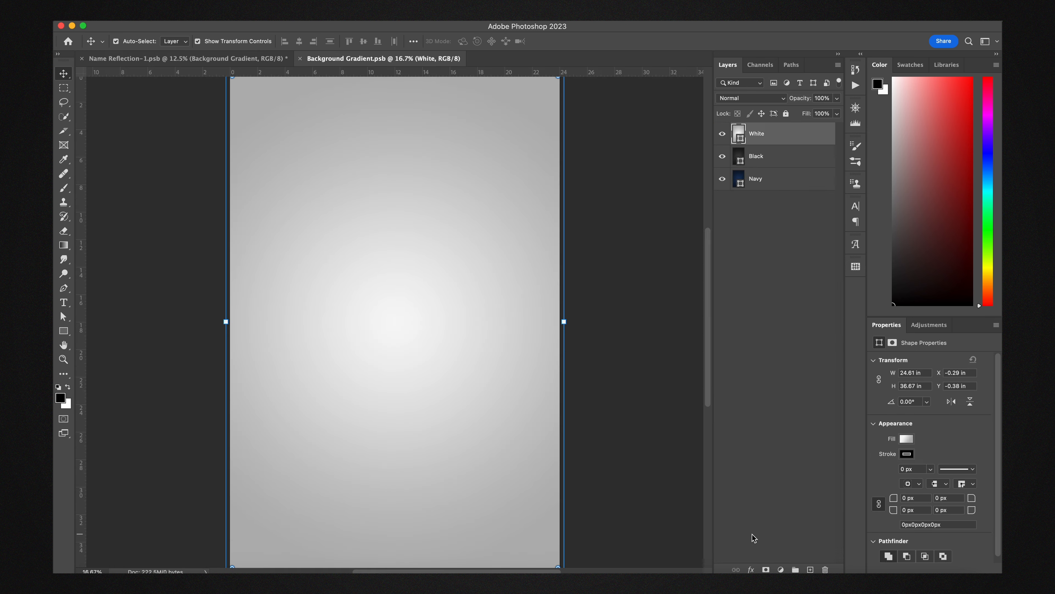
scroll(615, 289, down, 3)
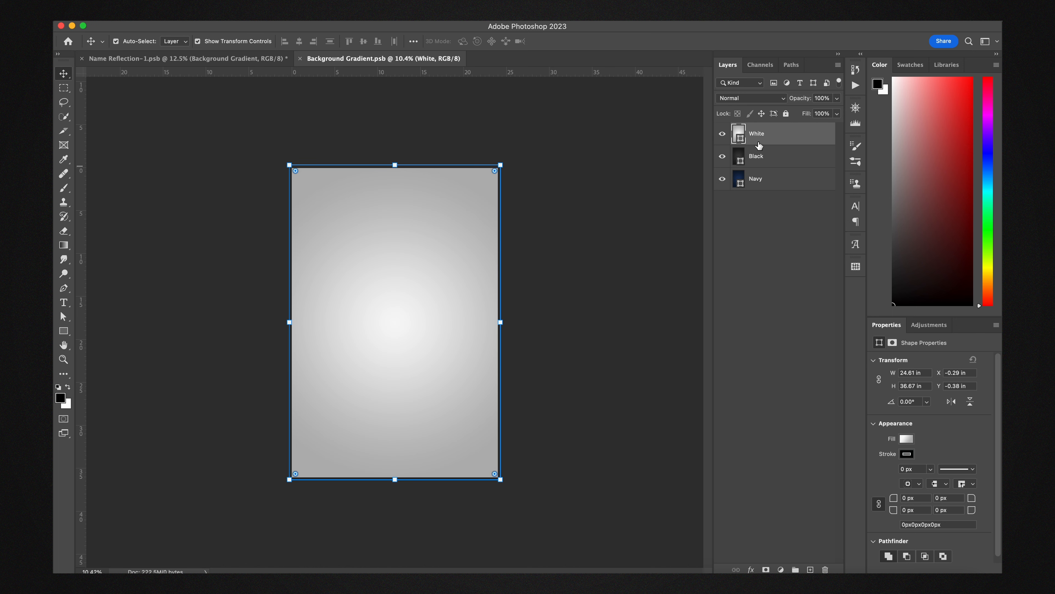
click(907, 441)
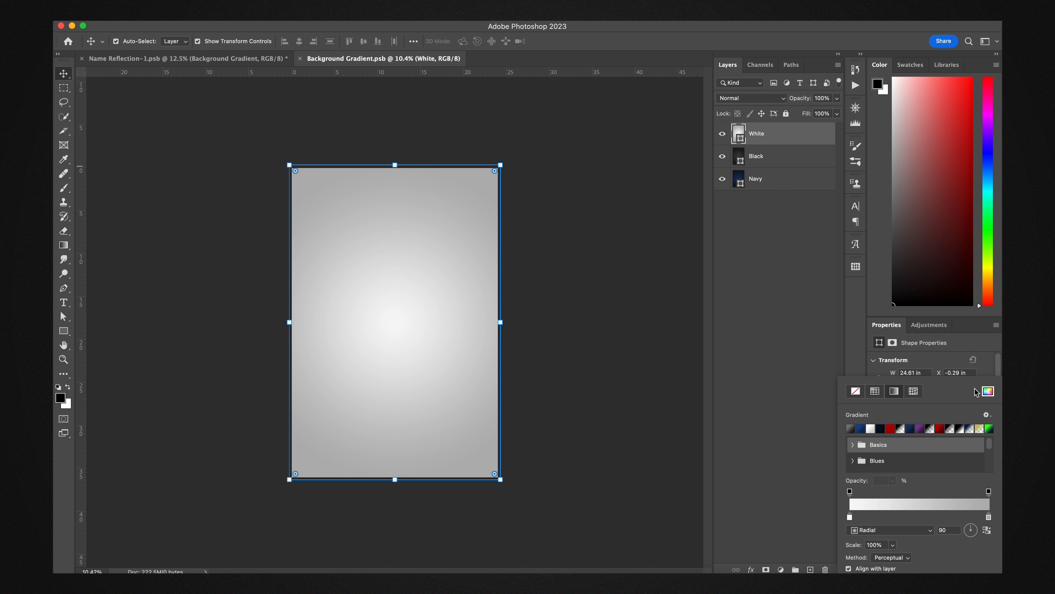
click(733, 283)
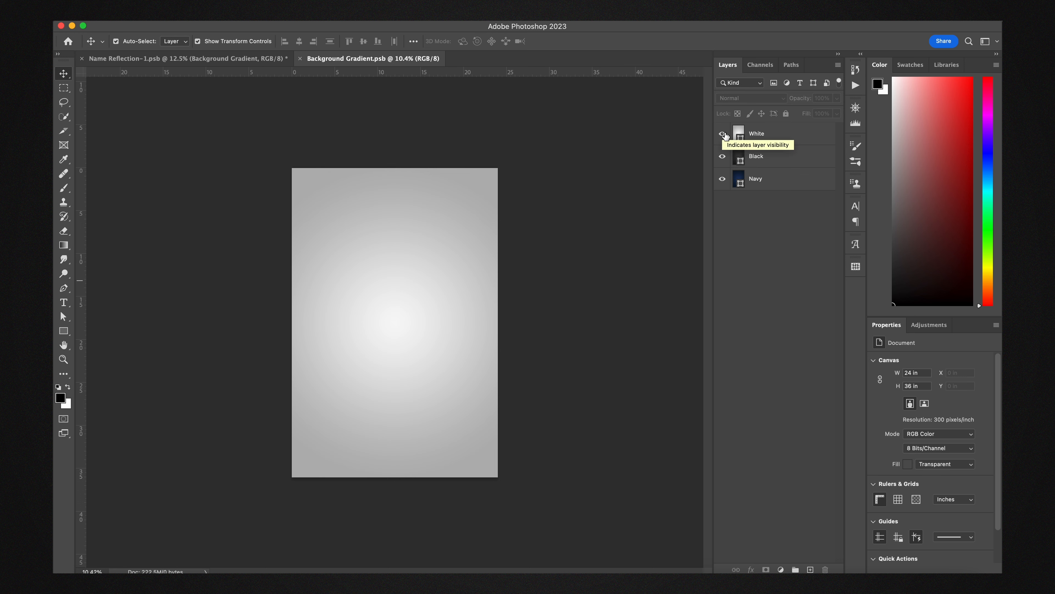
click(723, 135)
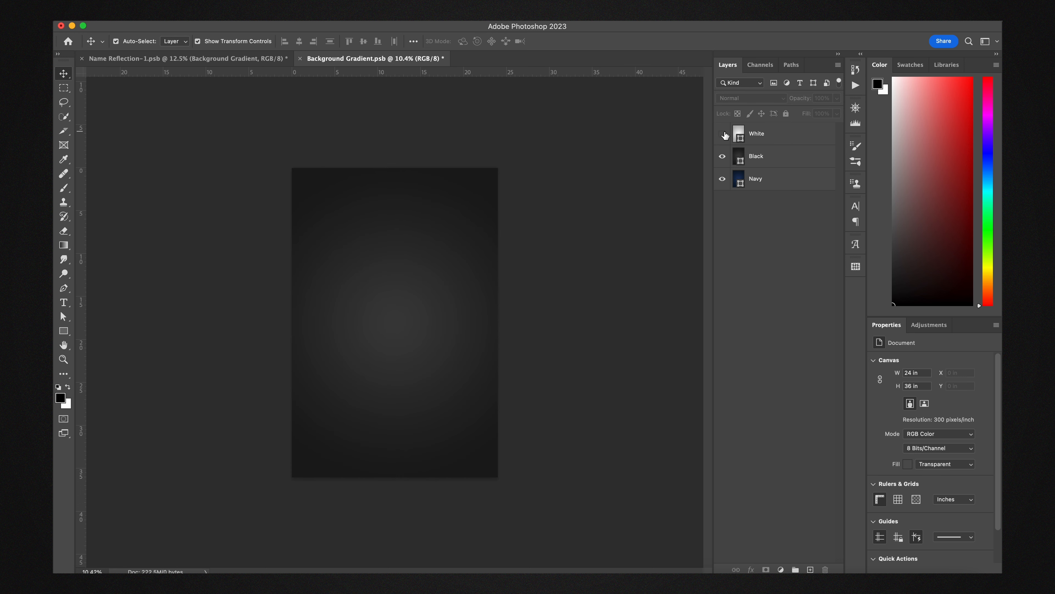
key(super+s)
click(300, 59)
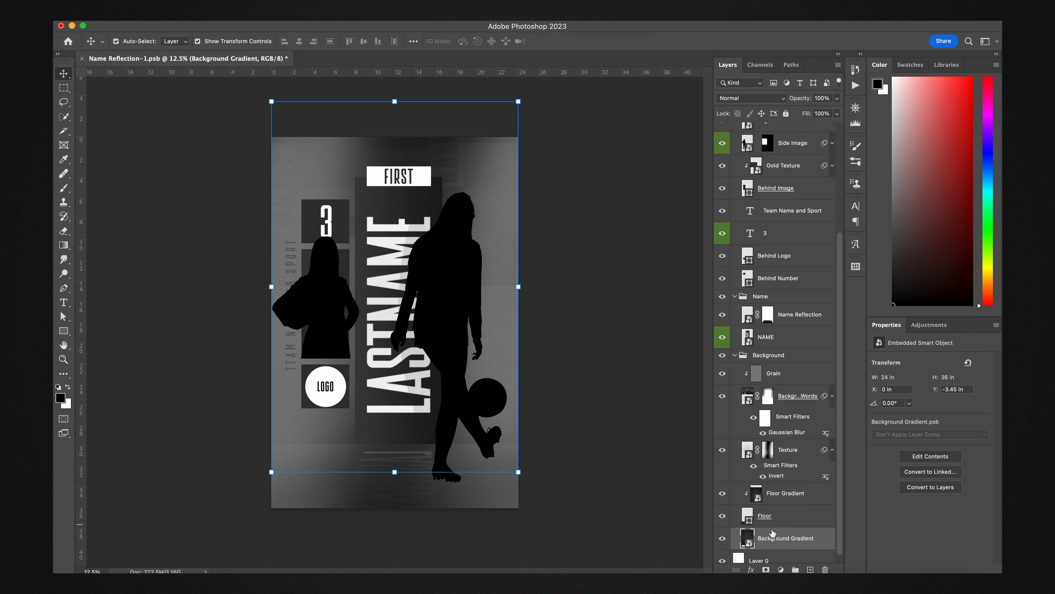
Turn off the Invert smart filter on the Texture layer and show the Background Words layer
scroll(783, 506, down, 2)
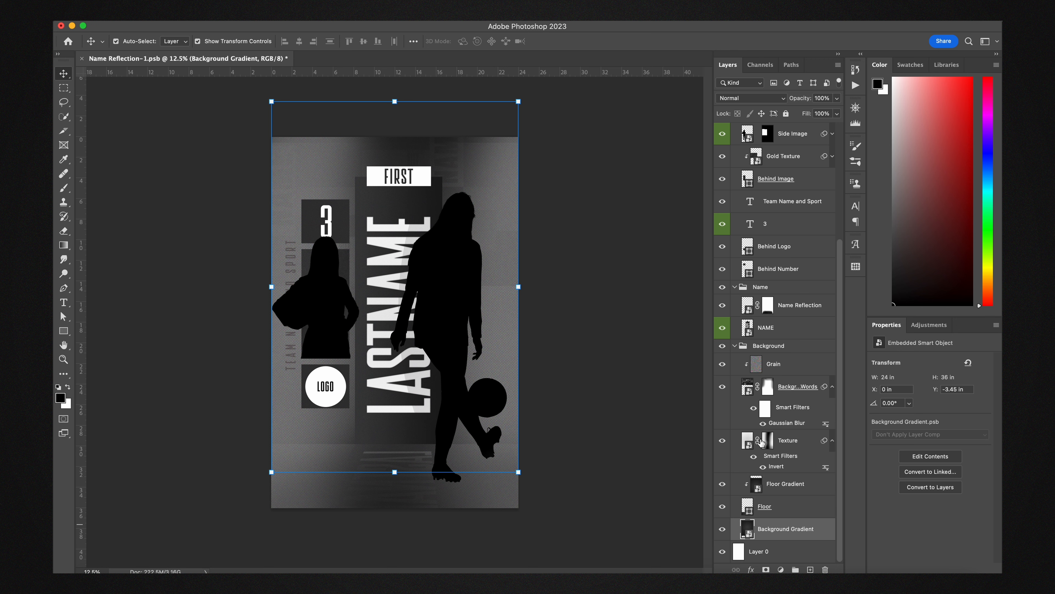
click(764, 467)
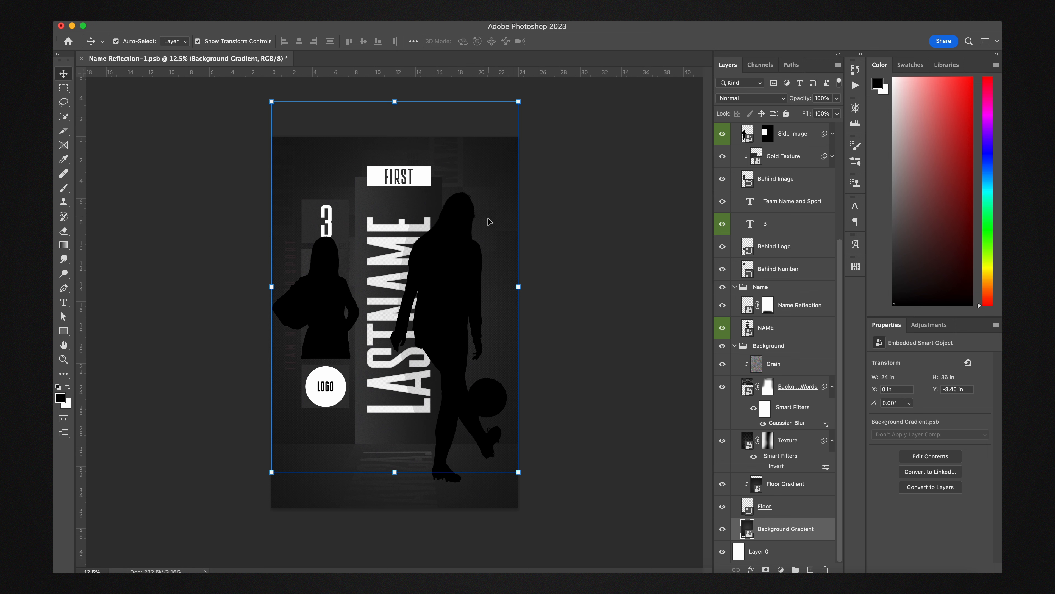
click(723, 388)
In the Name smart object, retype NAME as ABCD, then save and close Name.psb
double_click(749, 391)
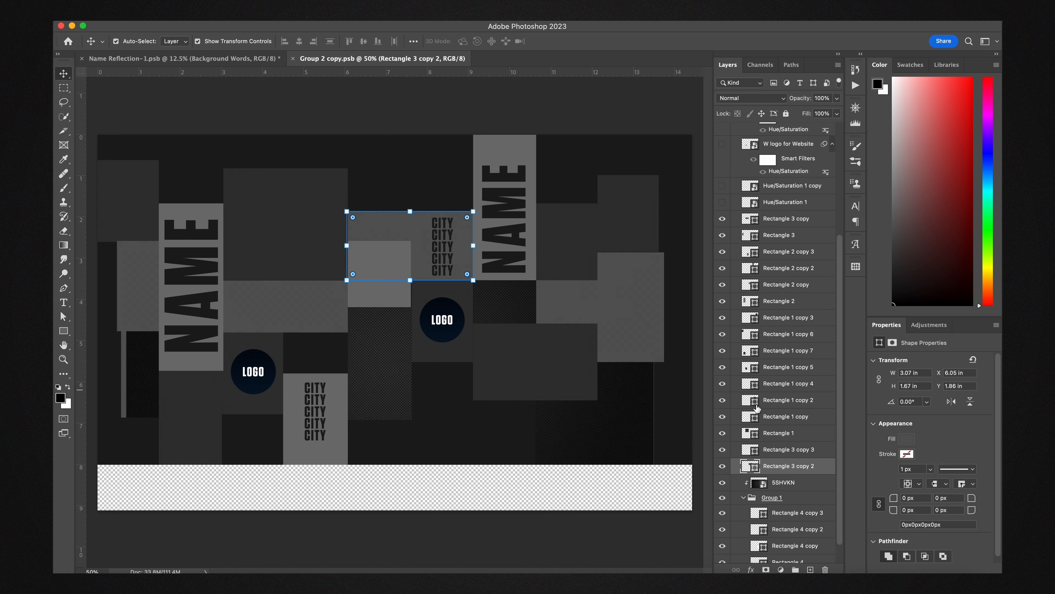
click(191, 338)
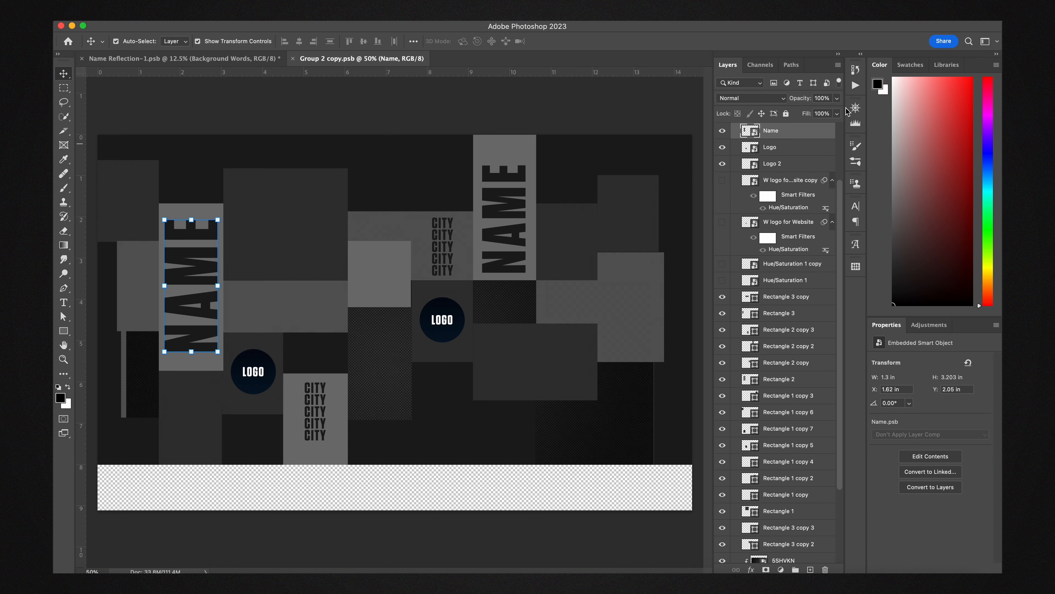
double_click(754, 133)
double_click(742, 136)
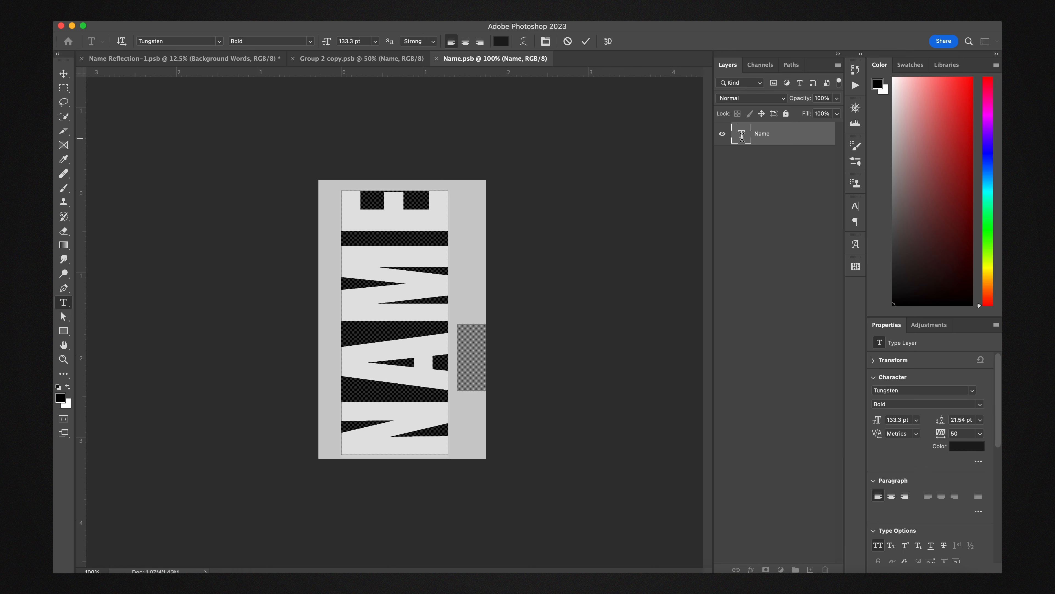
text(ABCD)
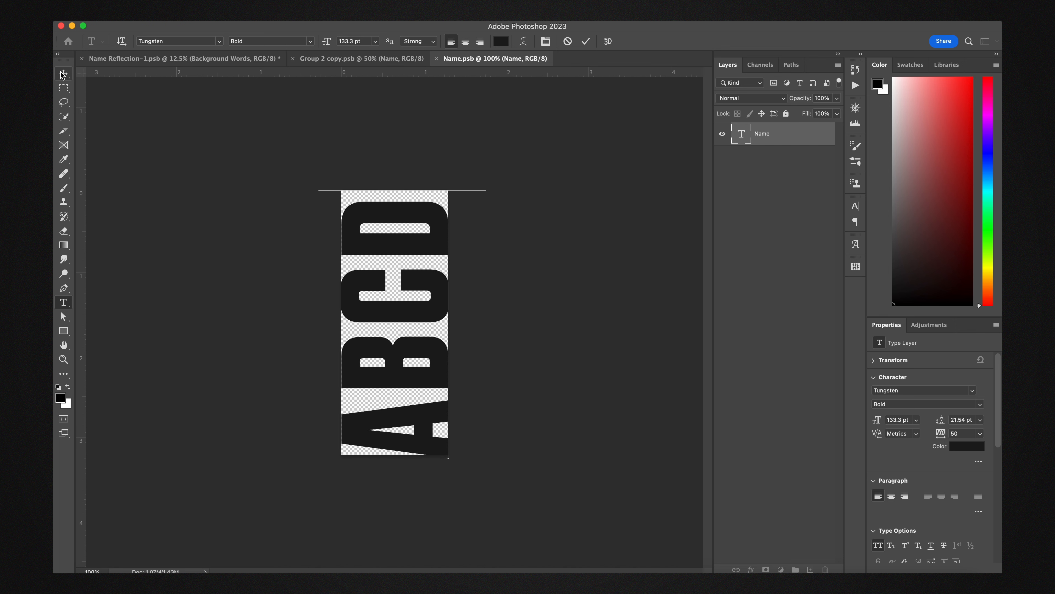
click(64, 73)
key(super+s)
click(436, 59)
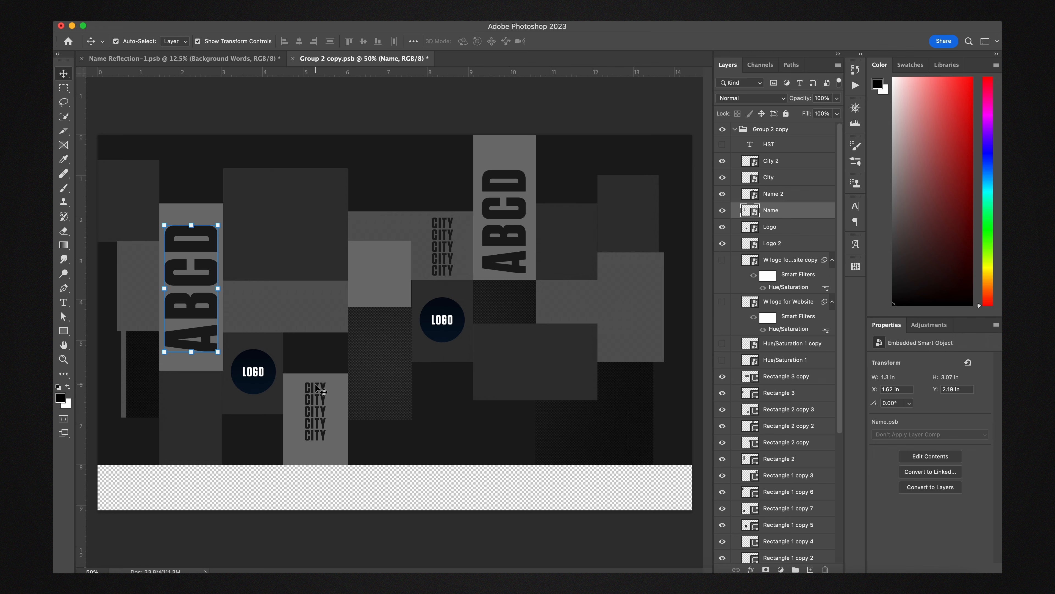
click(316, 389)
In the City smart object, retype the top line as TOWN and duplicate it four times
double_click(754, 163)
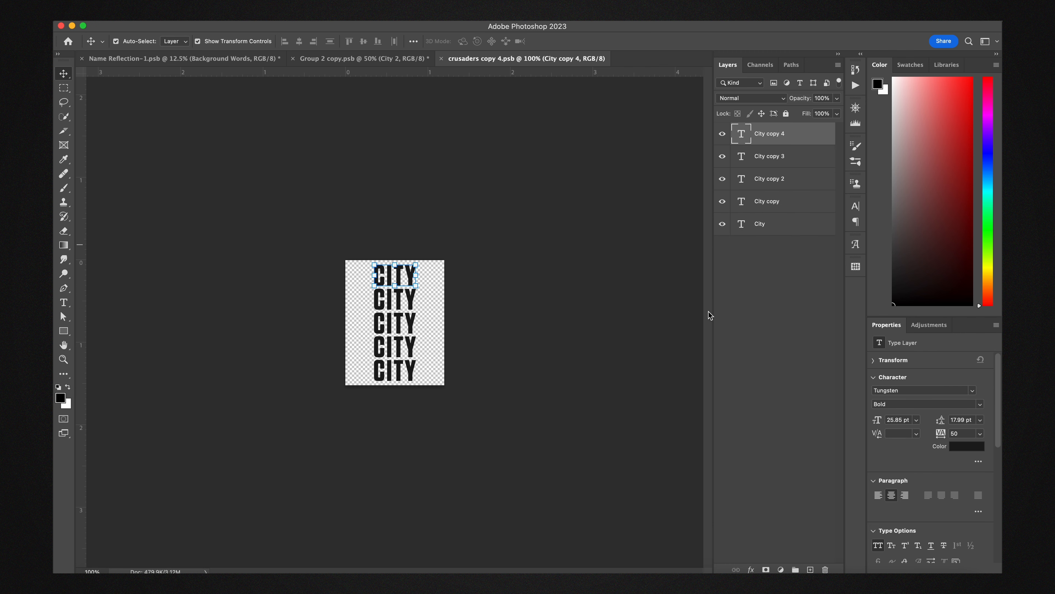
double_click(743, 134)
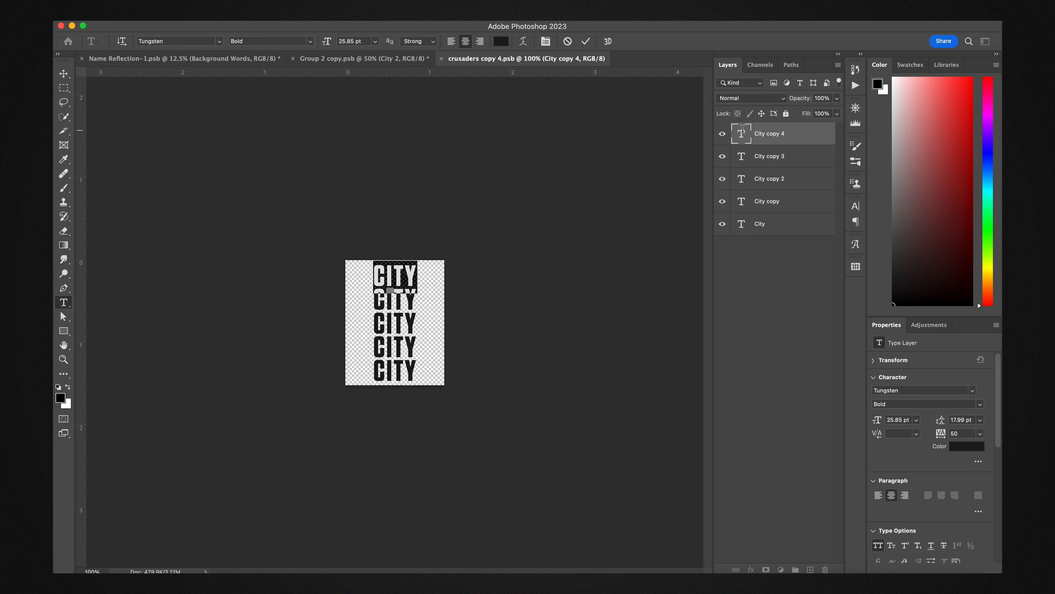
text(TOWN)
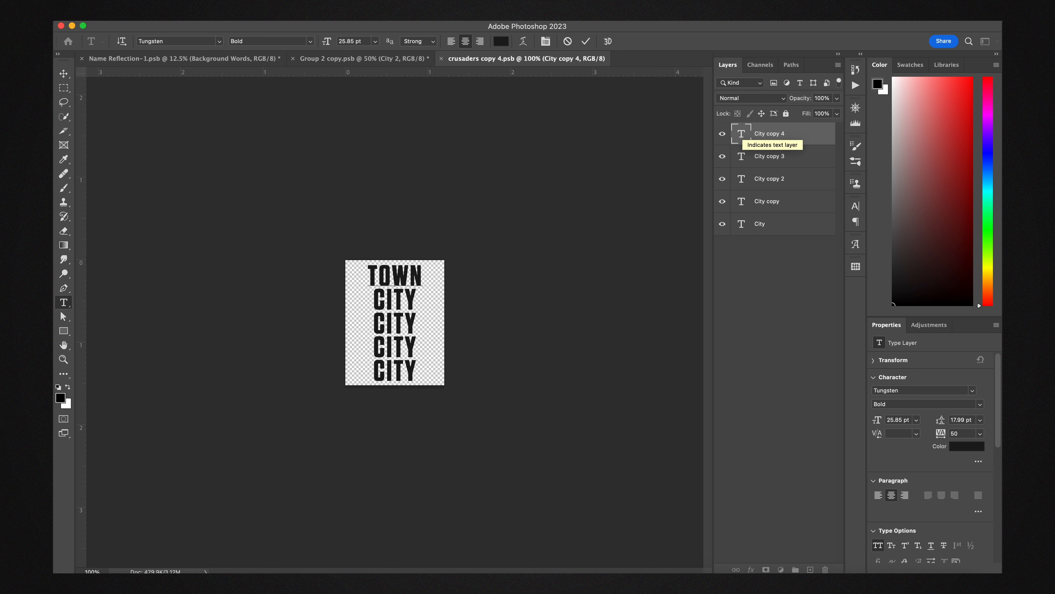
click(64, 73)
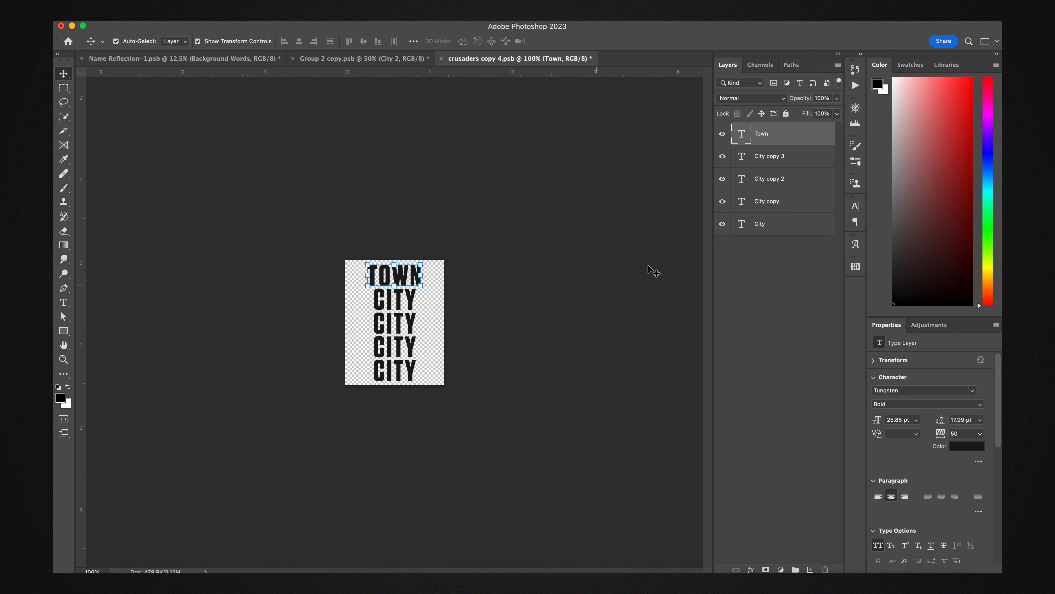
key(super+j)
key(super+j)
key(super+j)
key(super+j)
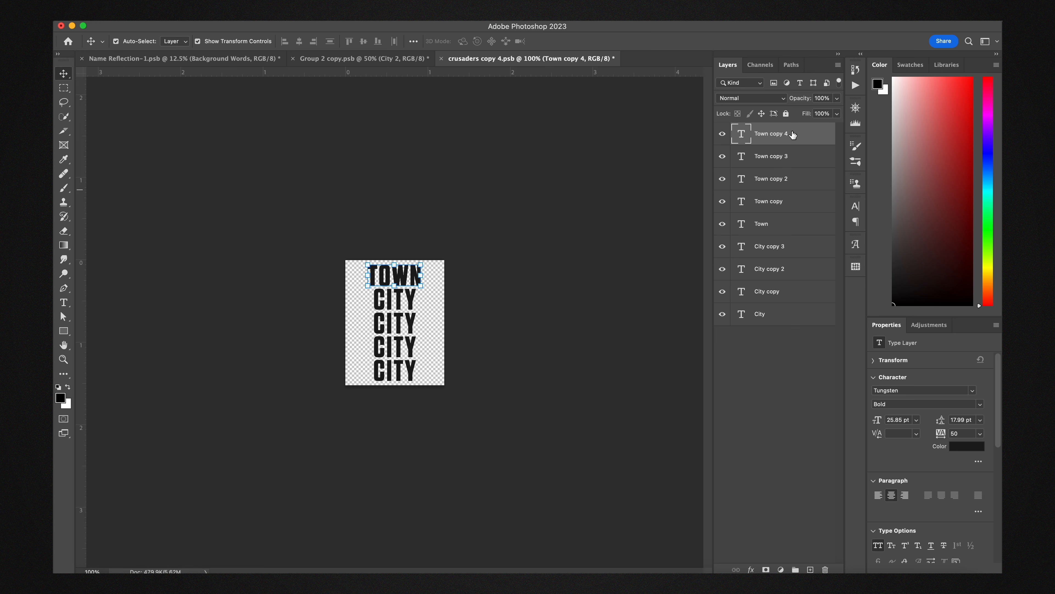
Delete the four CITY lines, distribute the five TOWN lines vertically, then save and close
click(785, 245)
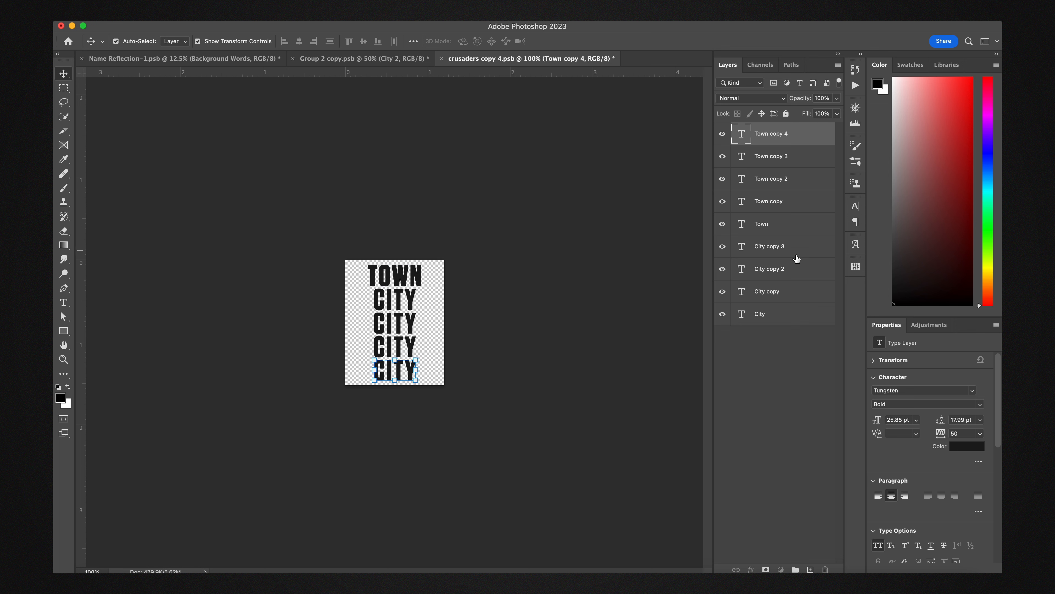
shift+click(793, 321)
key(Delete)
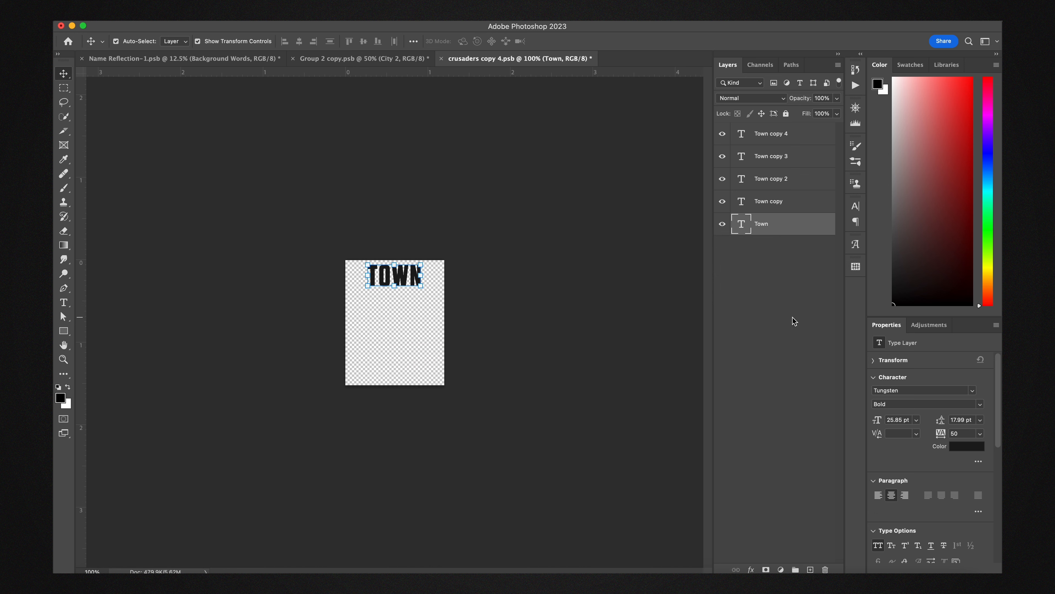
click(793, 141)
drag(378, 284, 396, 371)
shift+click(791, 225)
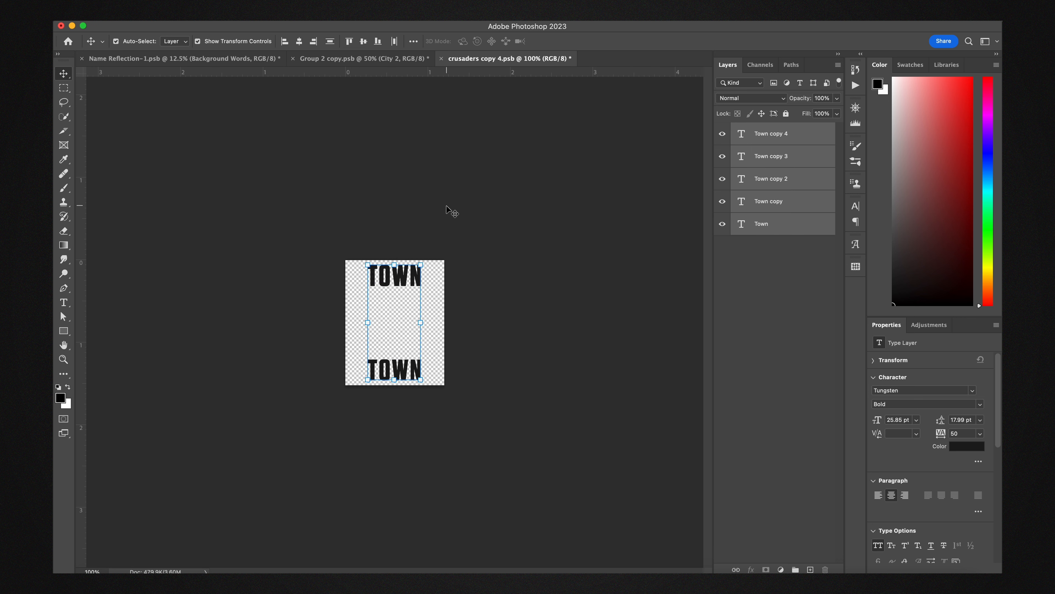
click(331, 41)
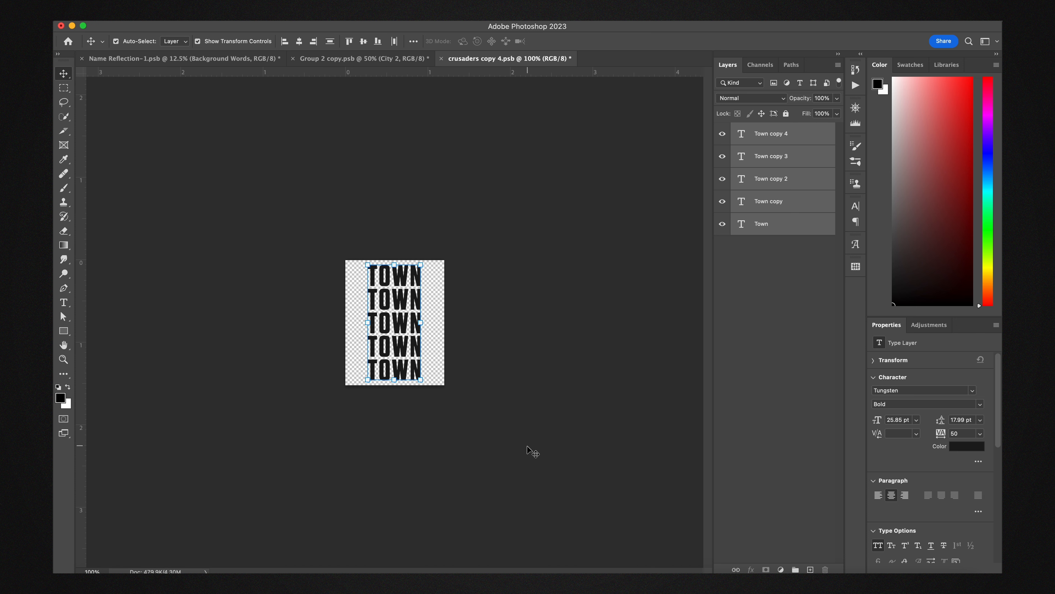
key(super+s)
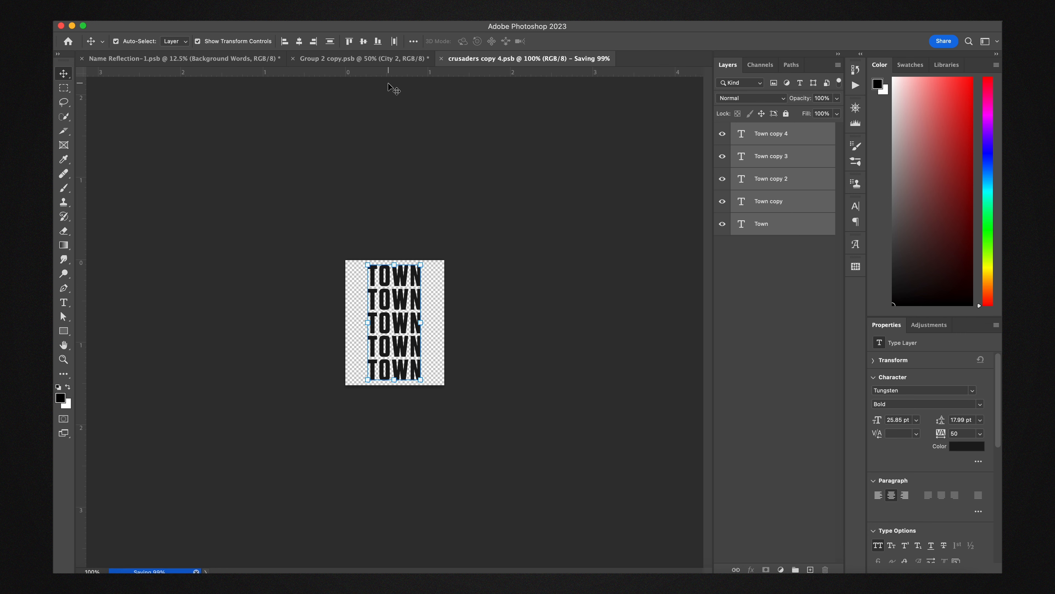
click(442, 58)
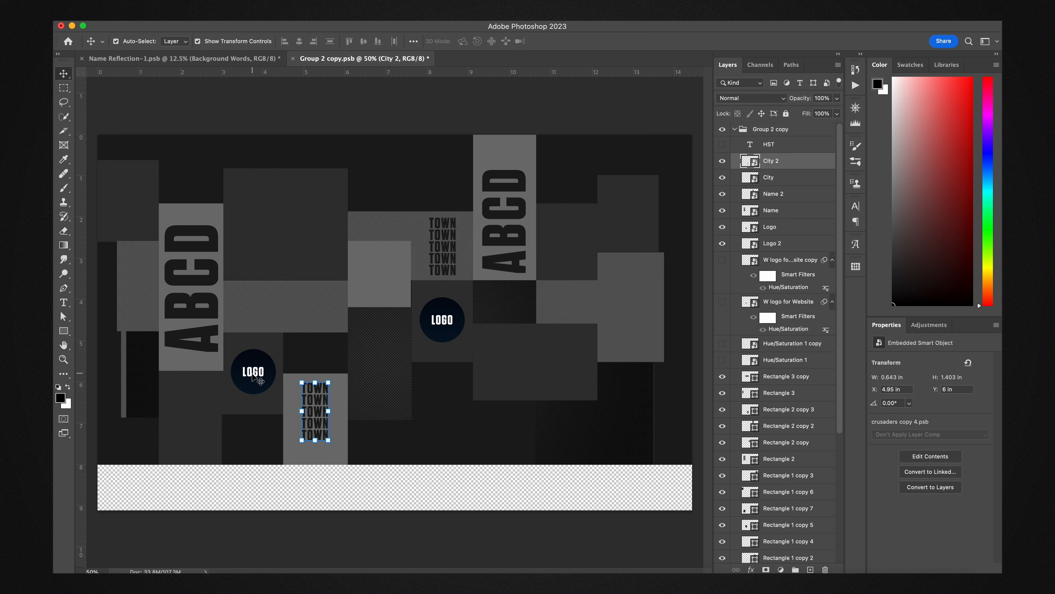
In Logo.psb, hide the LOGO text and Ellipse 1, place the JC logo, and save both files
click(265, 380)
double_click(751, 226)
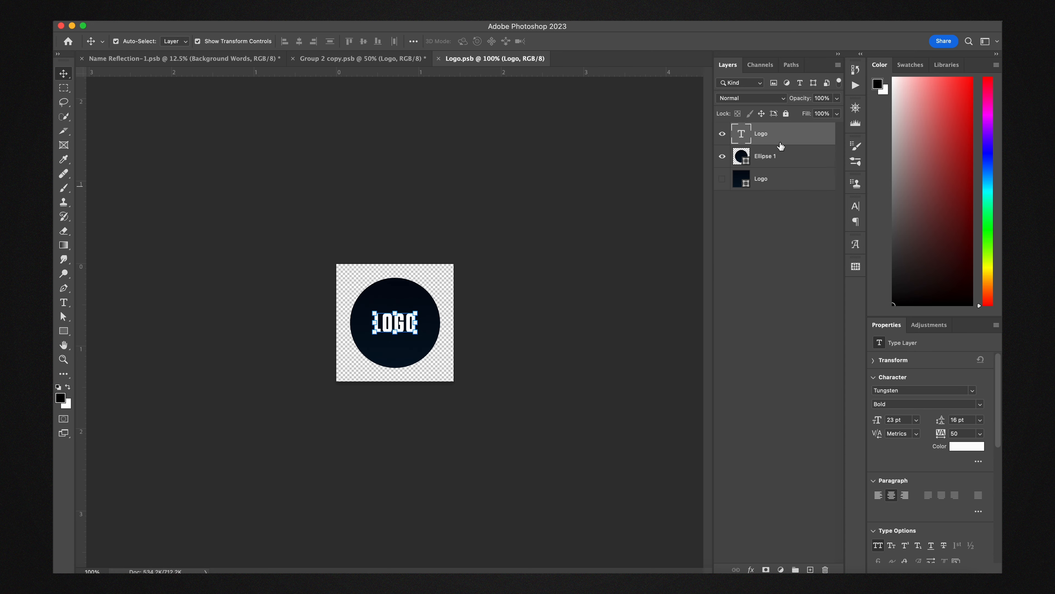
drag(722, 134, 722, 156)
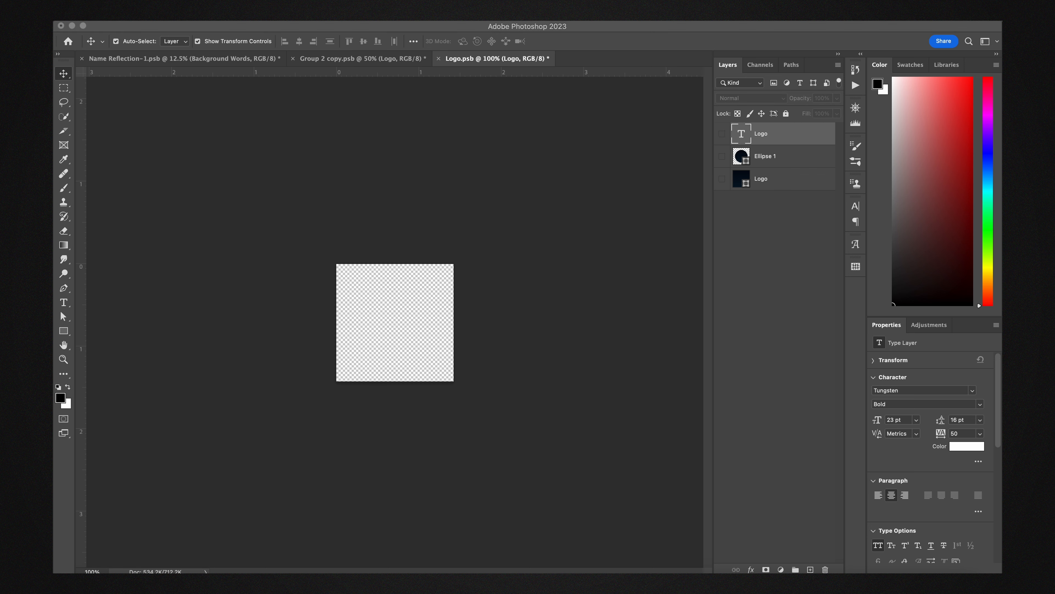
drag(415, 147, 396, 337)
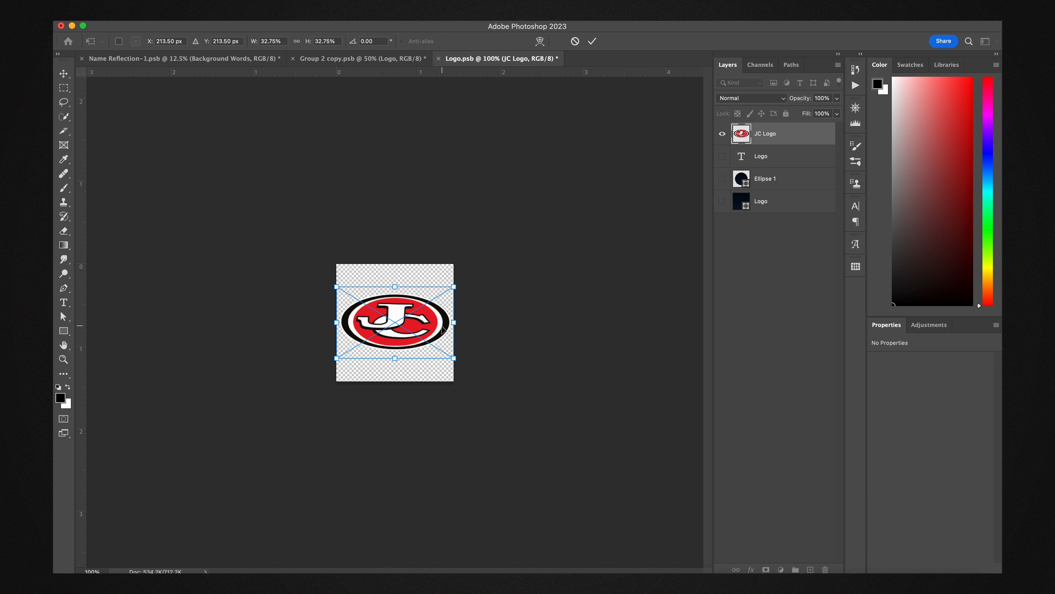
key(Return)
key(super+s)
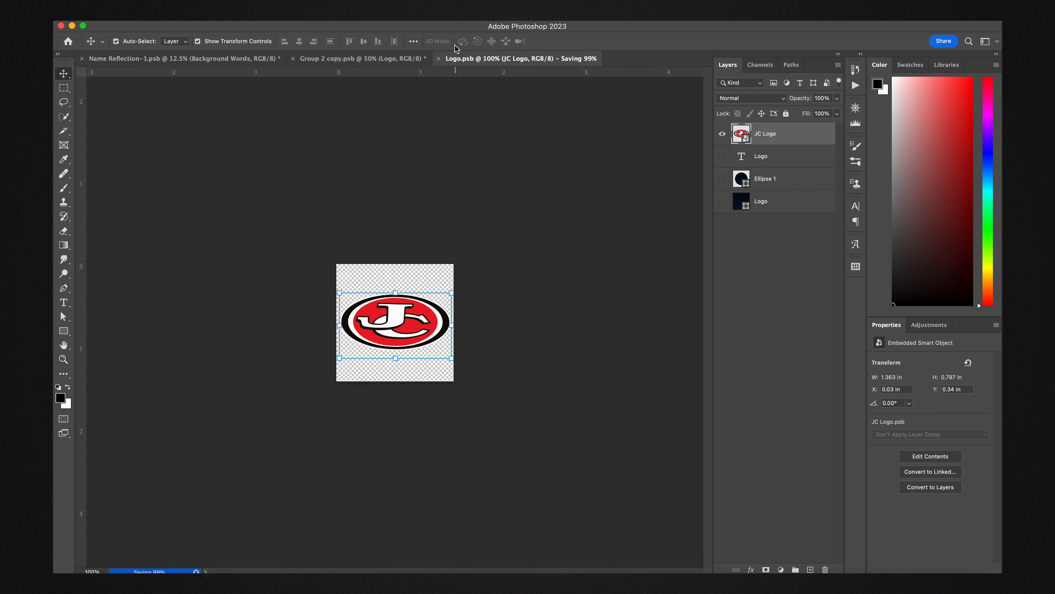
click(439, 59)
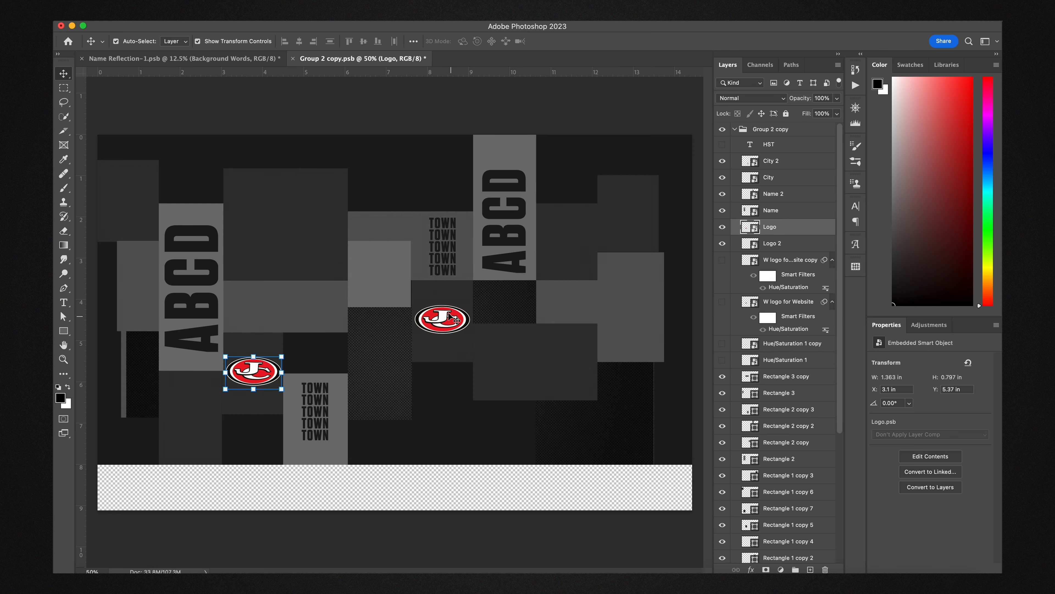
click(293, 58)
click(559, 222)
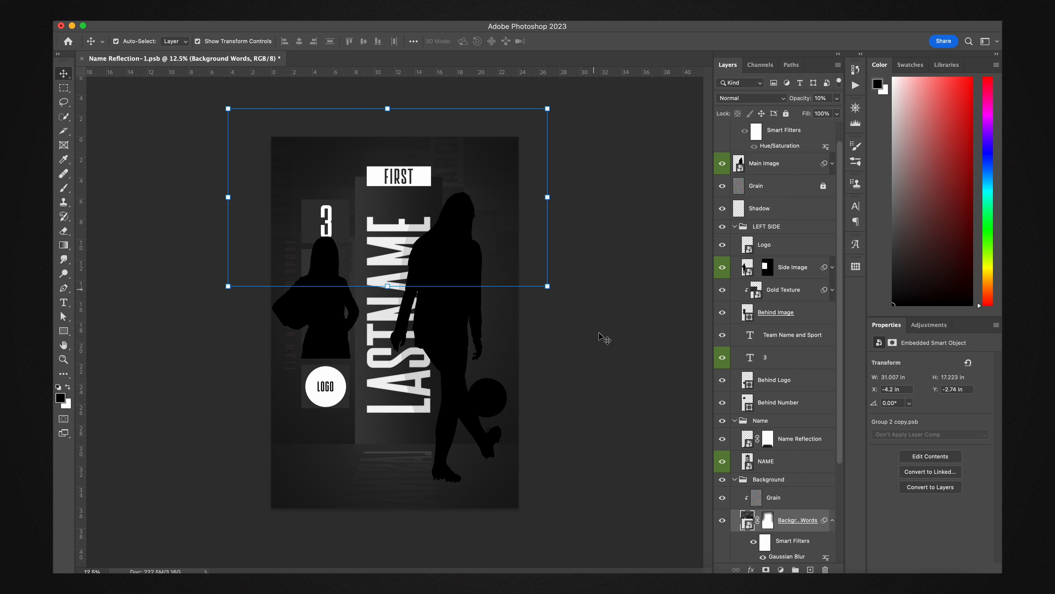
Collapse the Background group and open the poster's NAME smart object
click(734, 481)
click(772, 490)
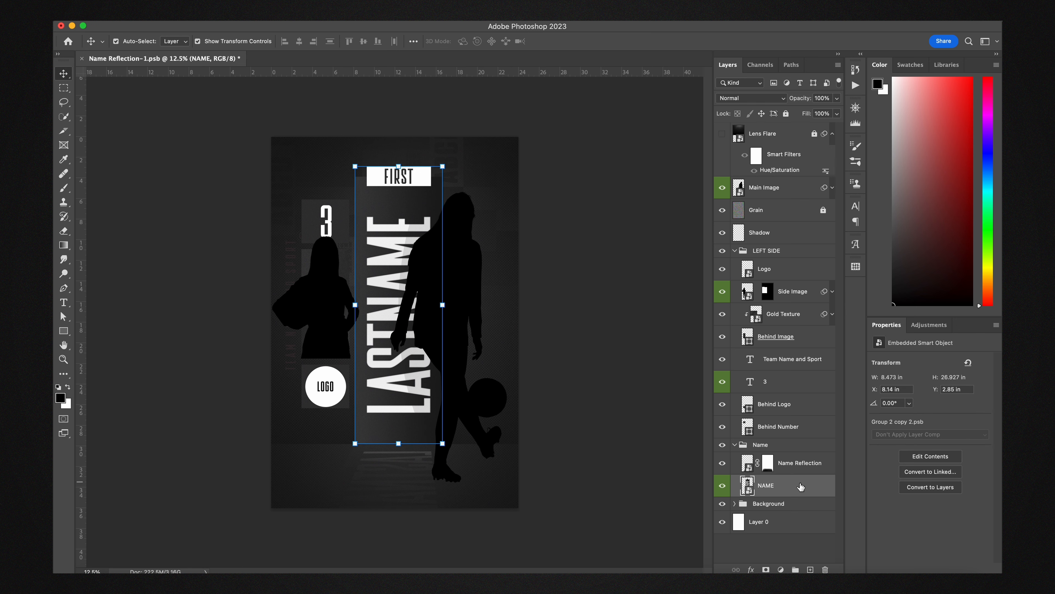
double_click(748, 491)
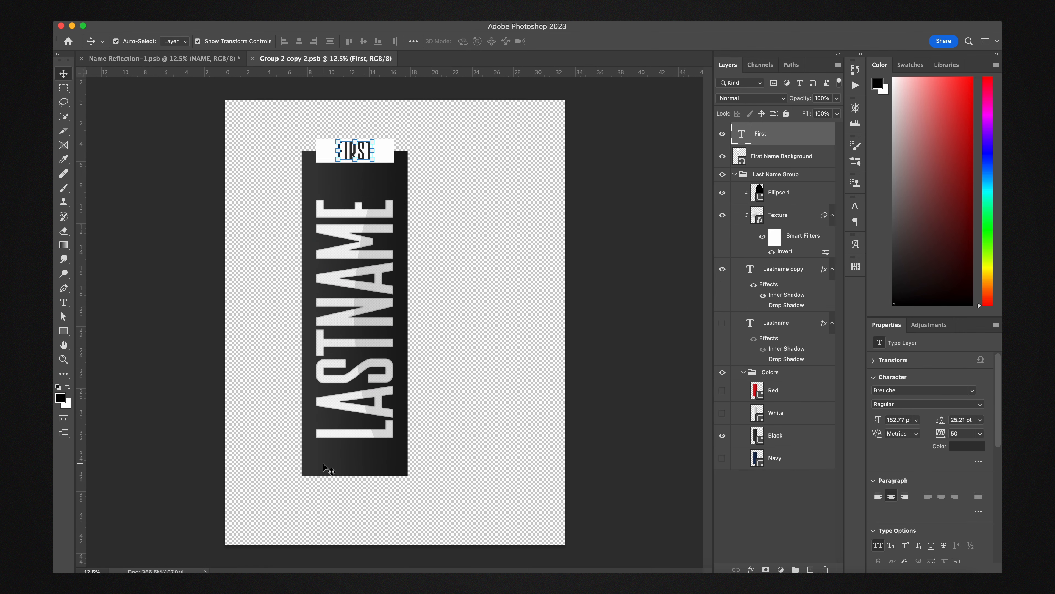
Hide the Black bar layer and show the Red one in the Colors group
click(340, 466)
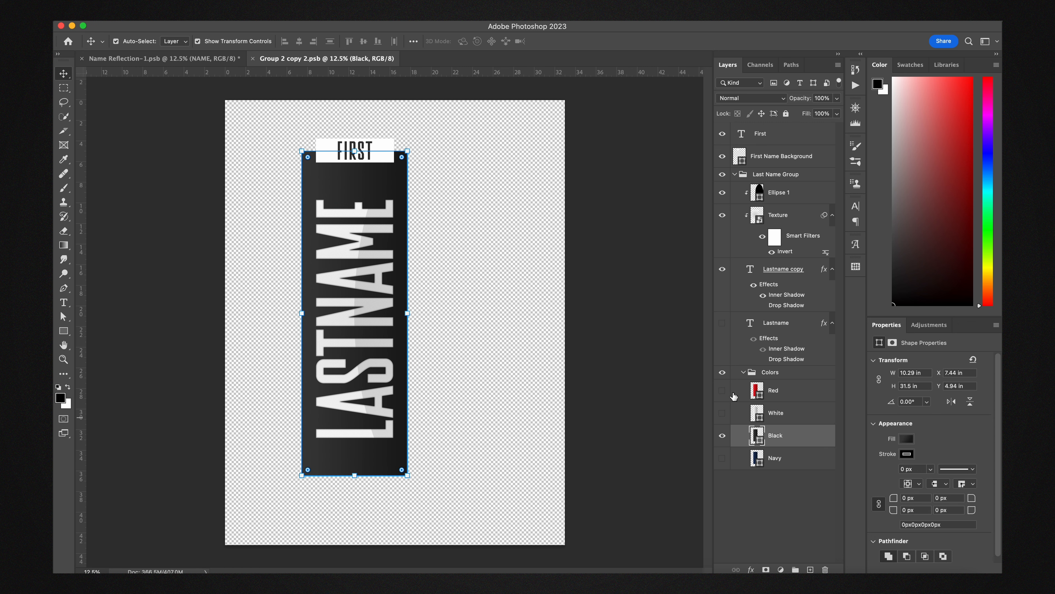
click(905, 440)
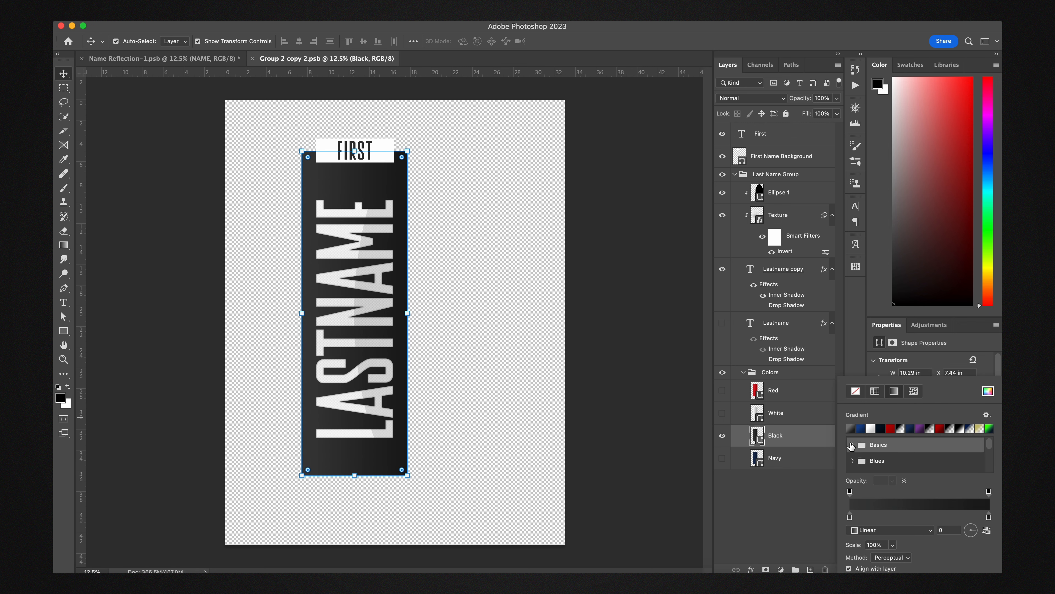
click(749, 509)
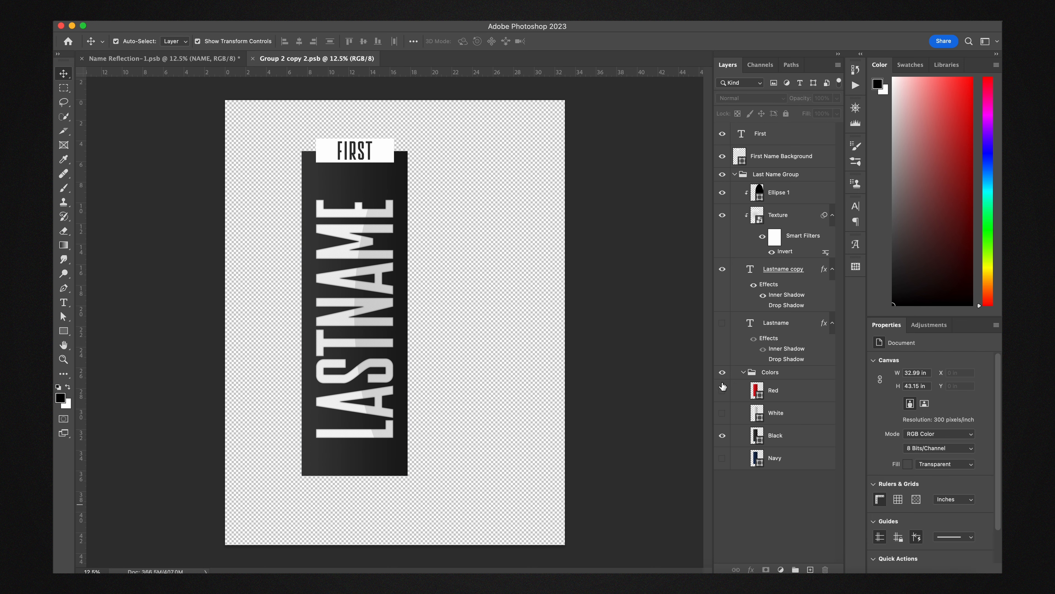
click(723, 391)
click(722, 436)
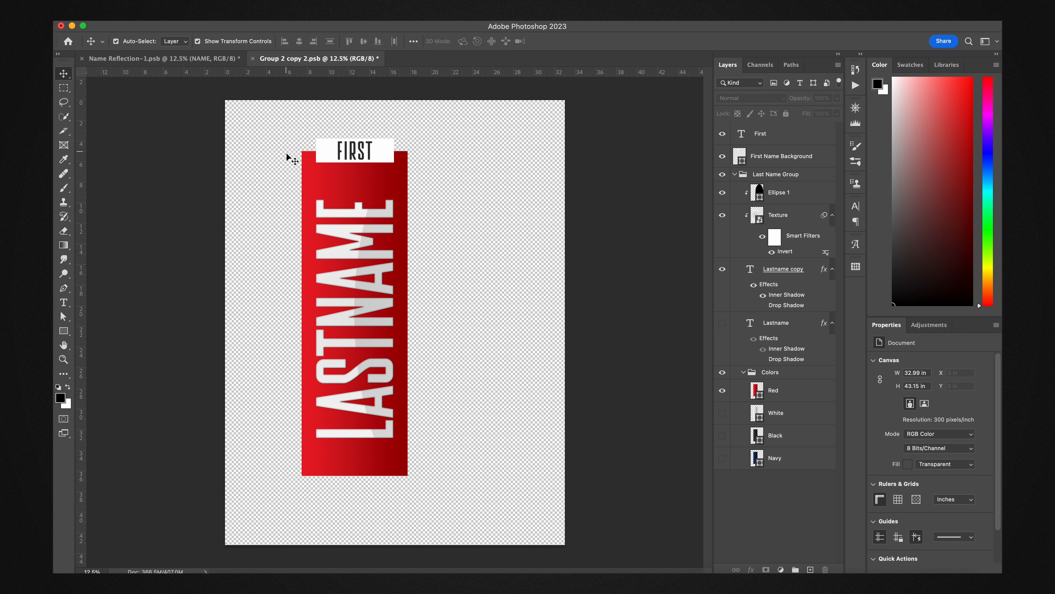
click(326, 154)
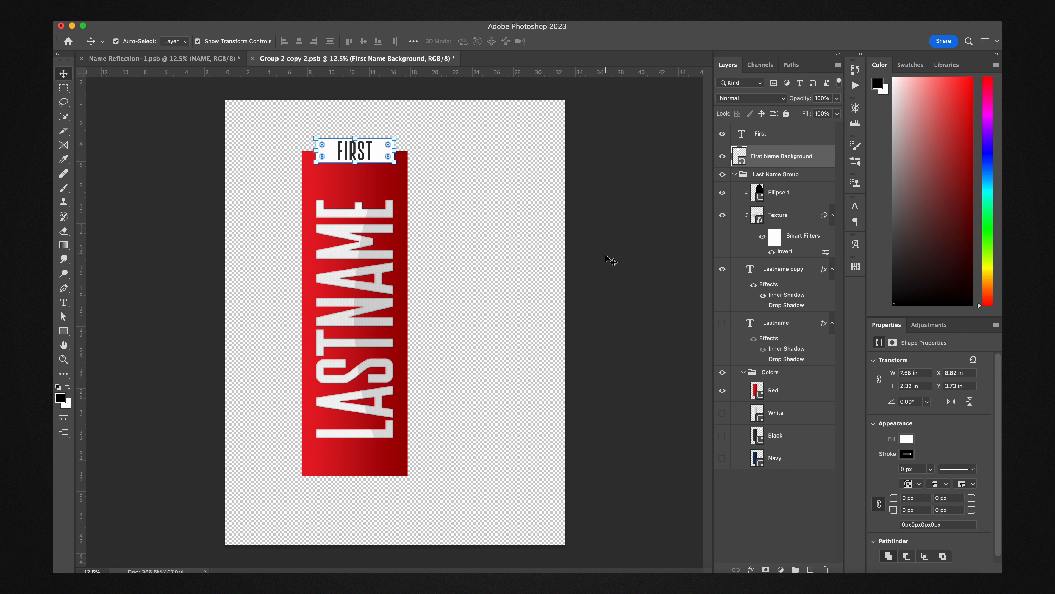
click(326, 209)
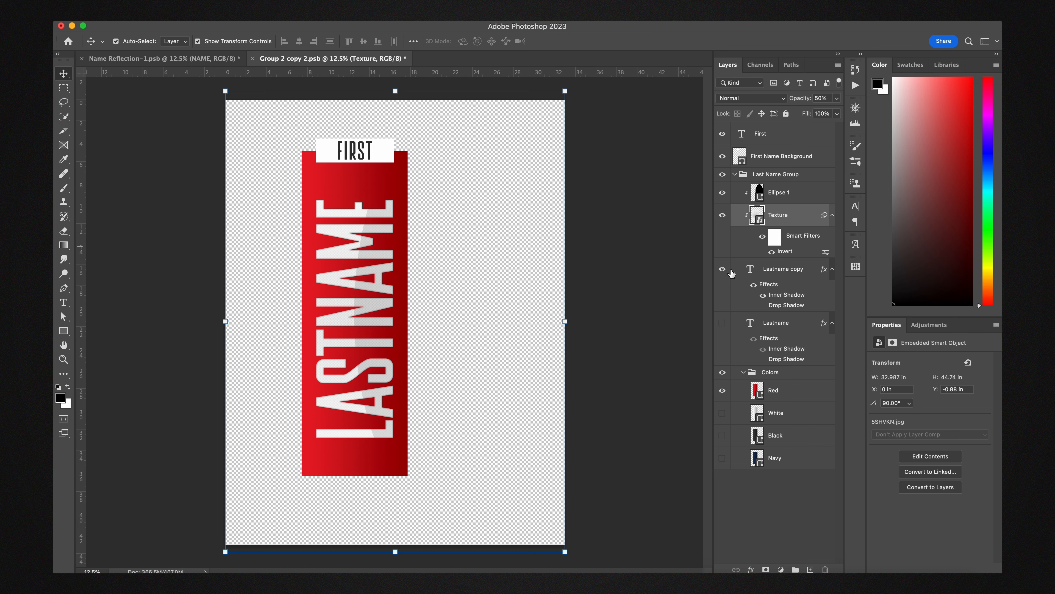
click(778, 281)
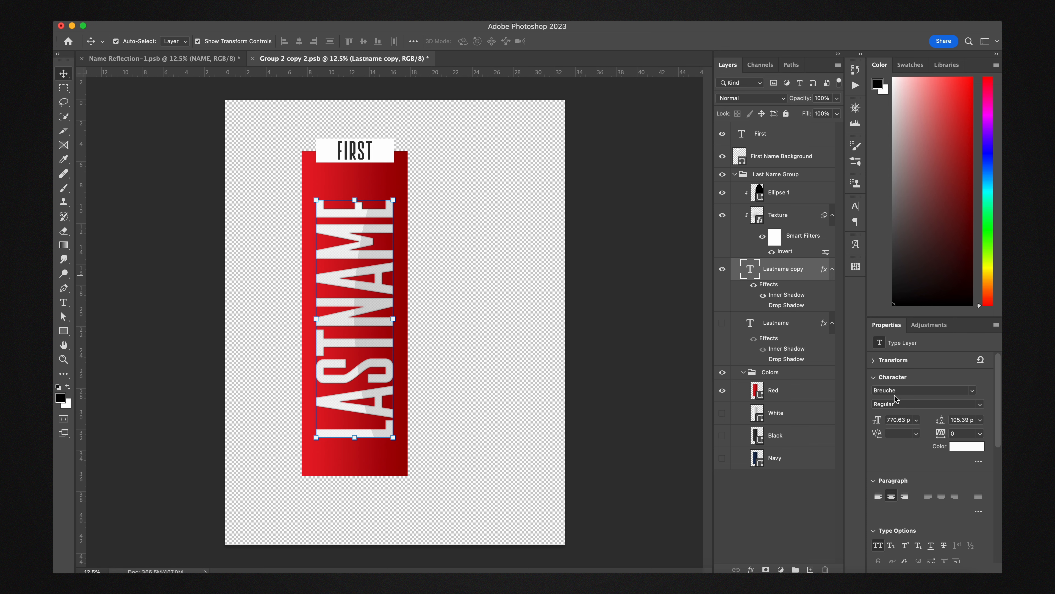
click(722, 269)
click(723, 323)
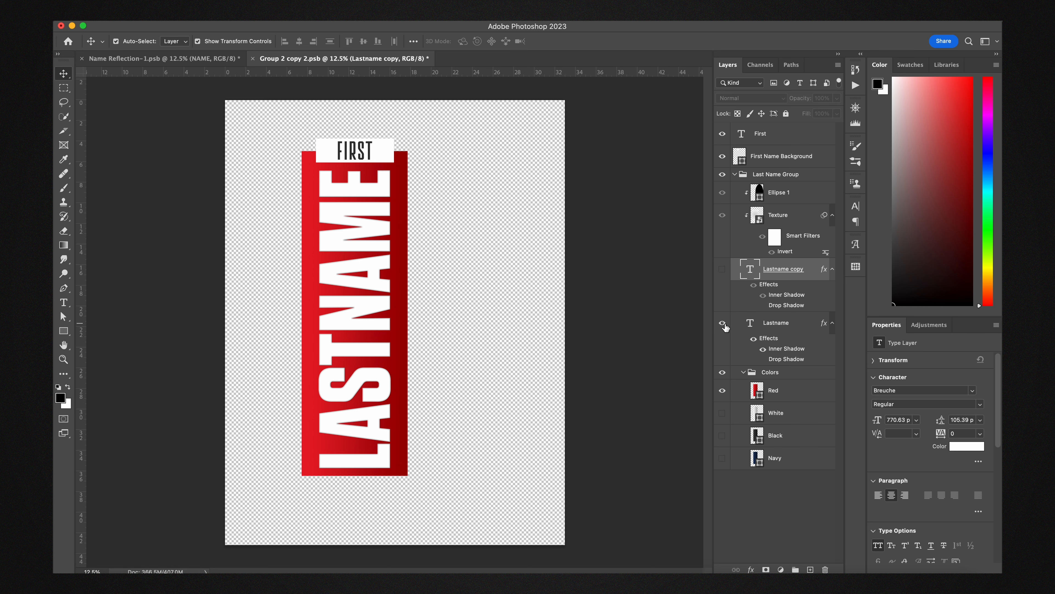
click(804, 326)
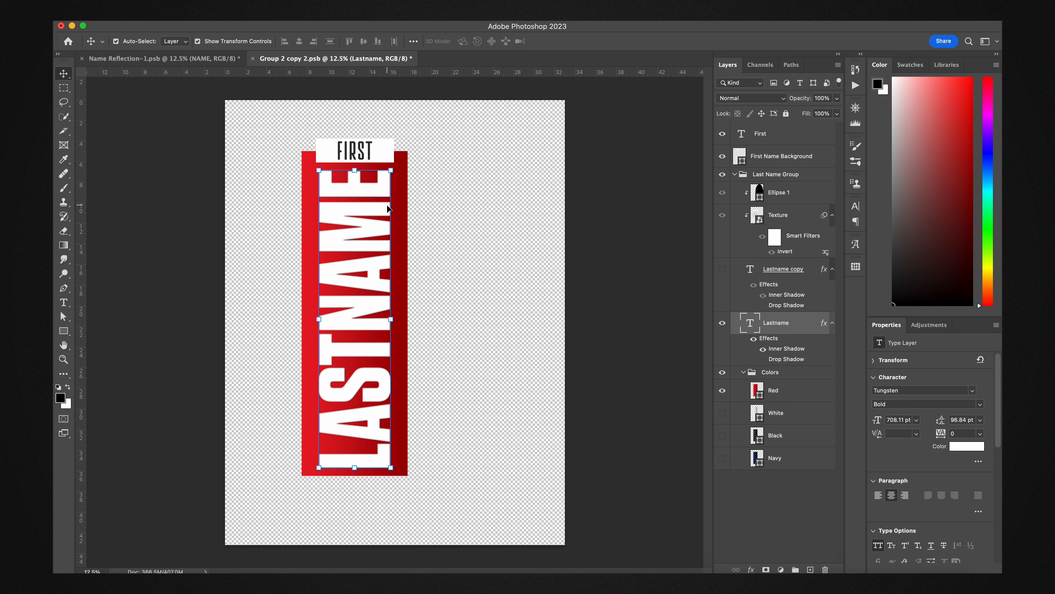
click(723, 324)
Show the shaded last-name layer and change the vertical LASTNAME text to Johnson
click(722, 269)
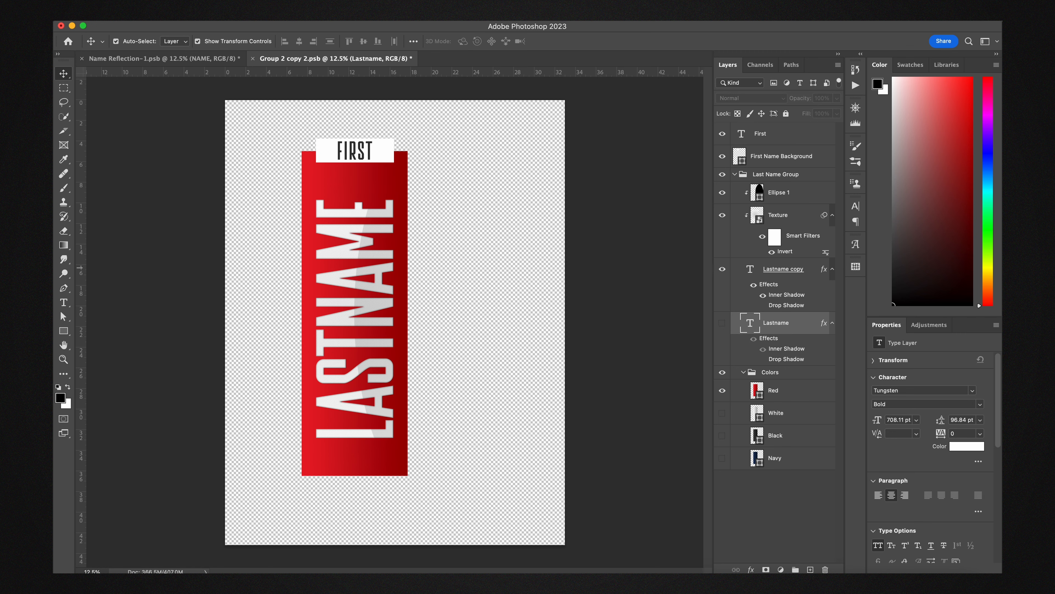
double_click(751, 271)
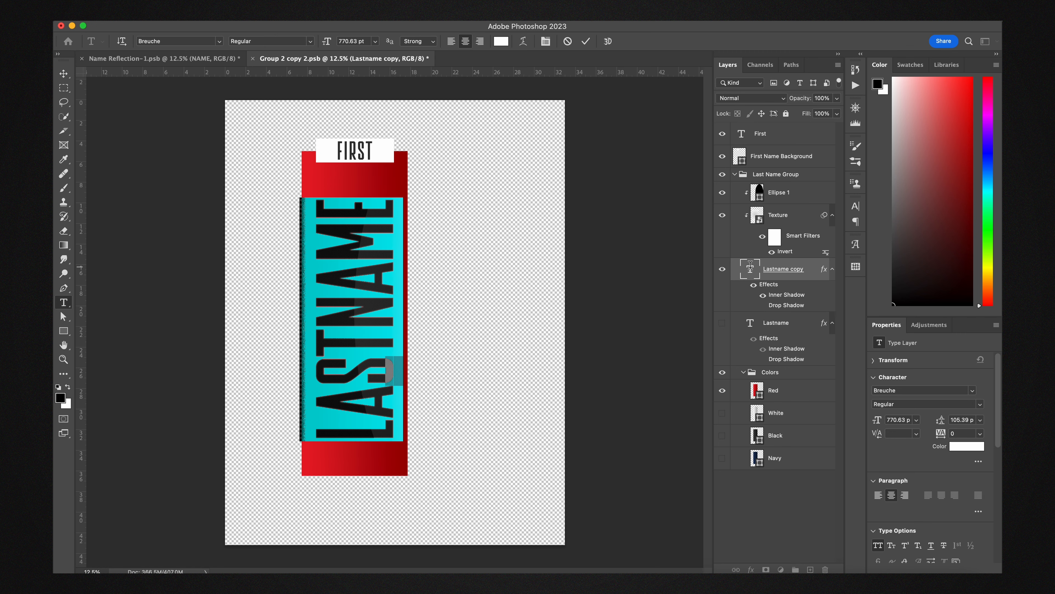
text(J)
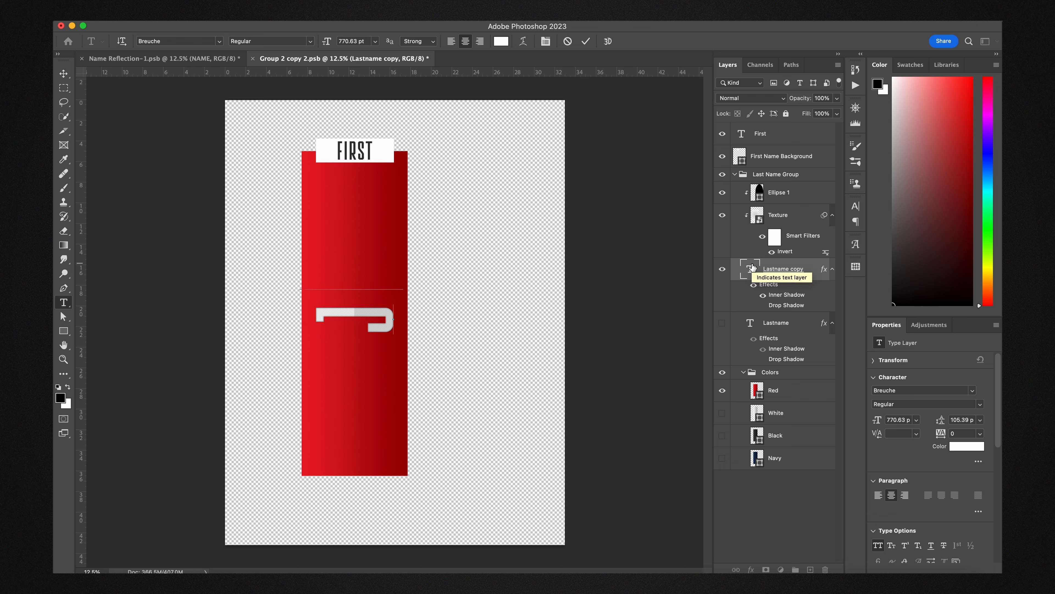
text(ohnson)
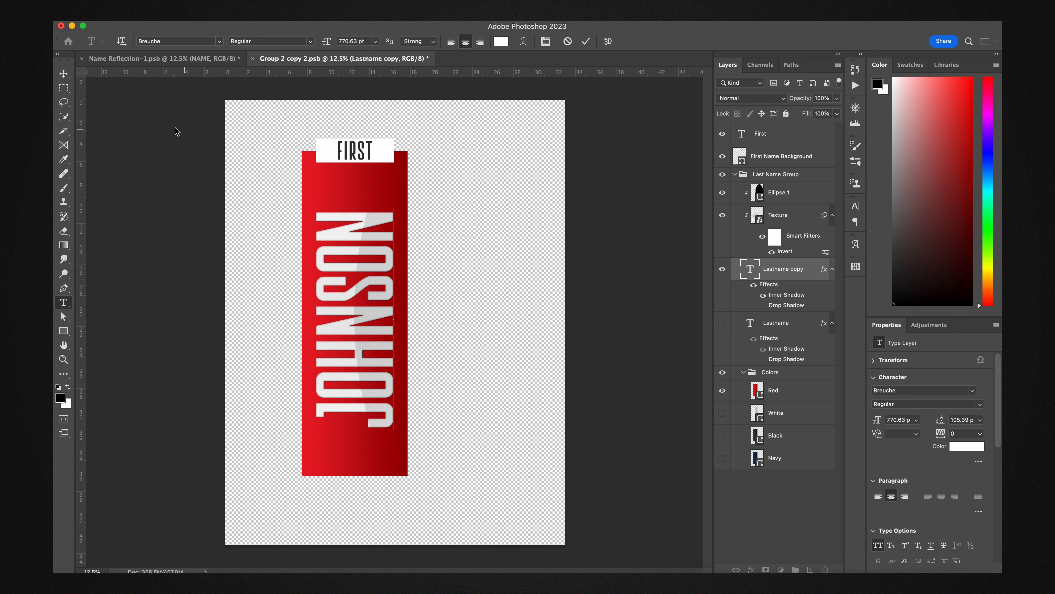
click(68, 73)
Change the FIRST label text to STEVE and deselect all layers
double_click(743, 137)
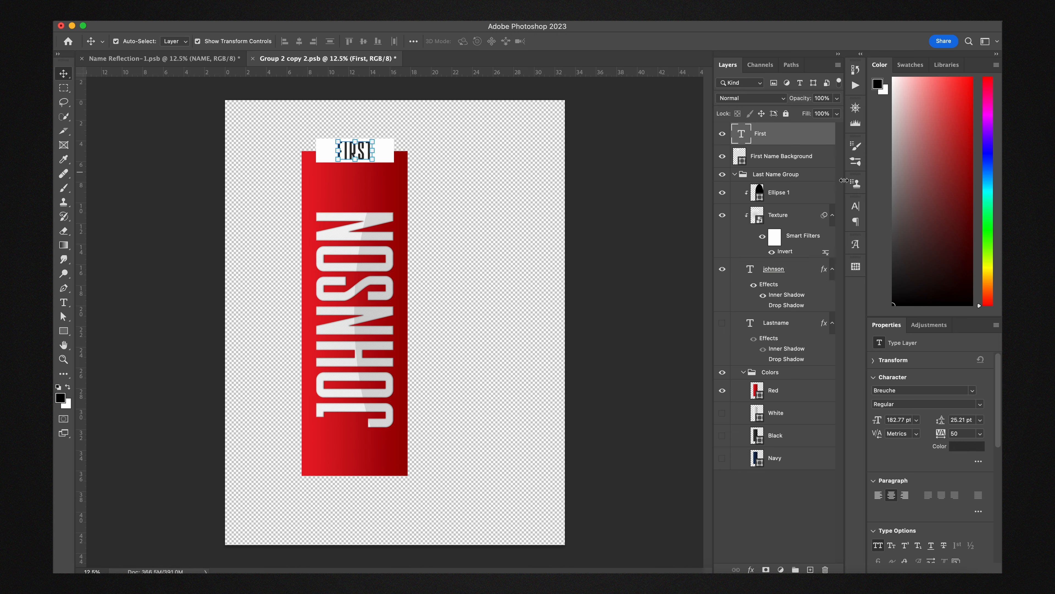
text(S)
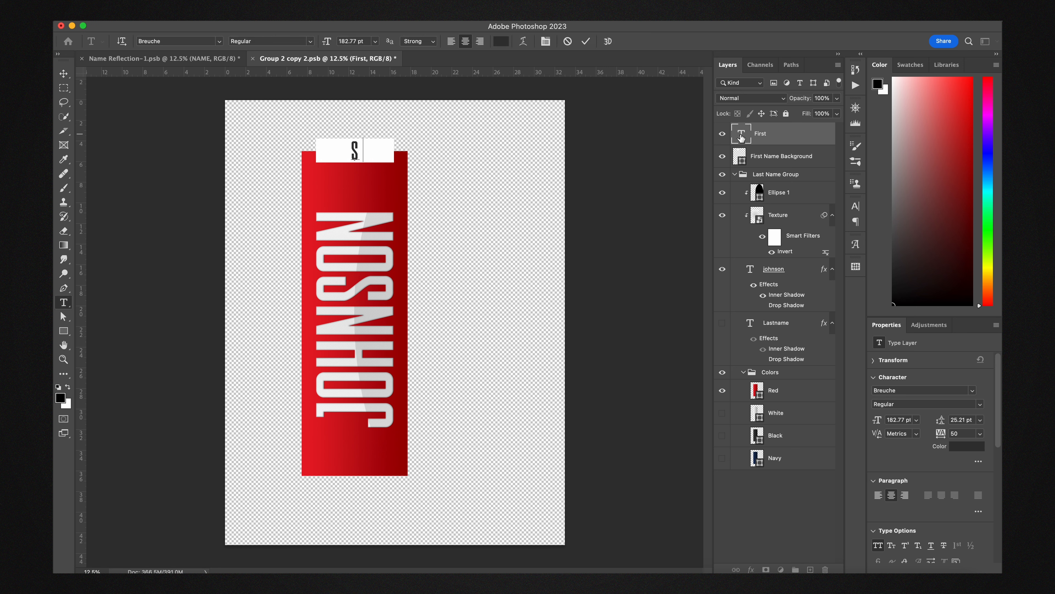
text(TEVE)
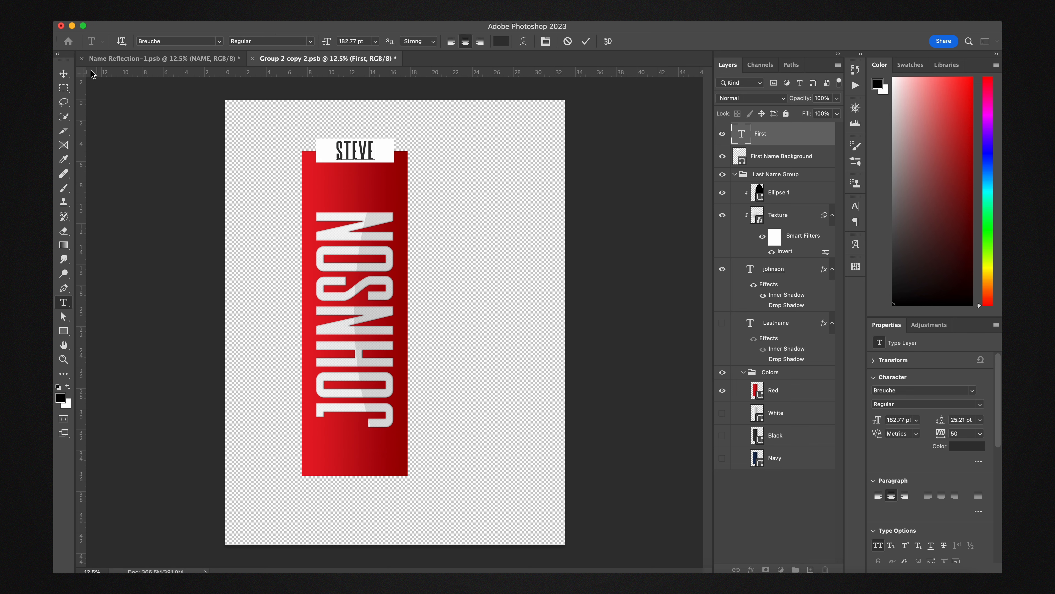
click(64, 74)
click(581, 297)
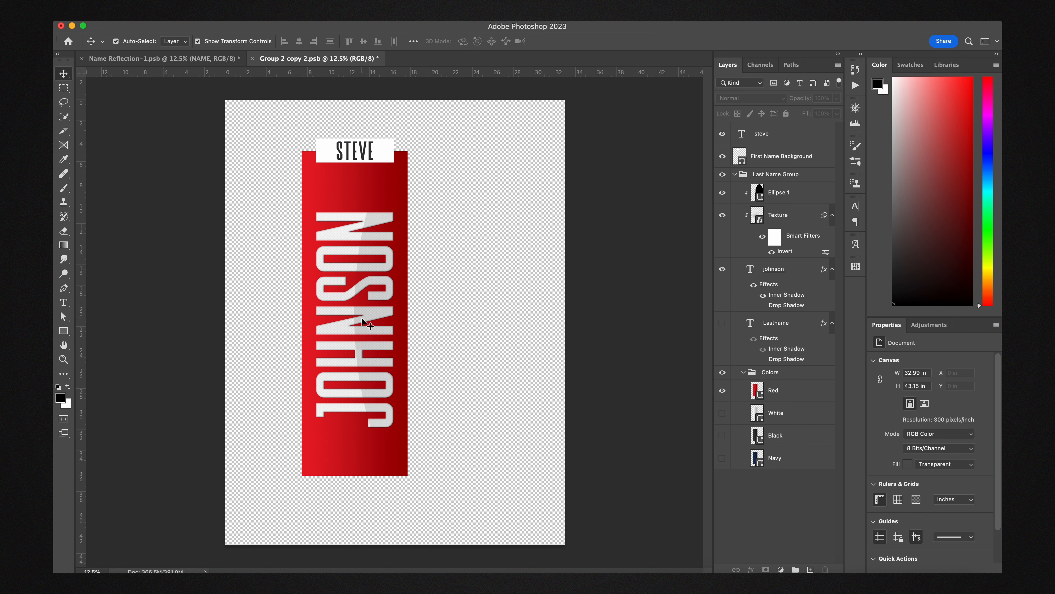
Save Group 2 copy 2.psb and close it to return to Name Reflection-1.psb
click(340, 334)
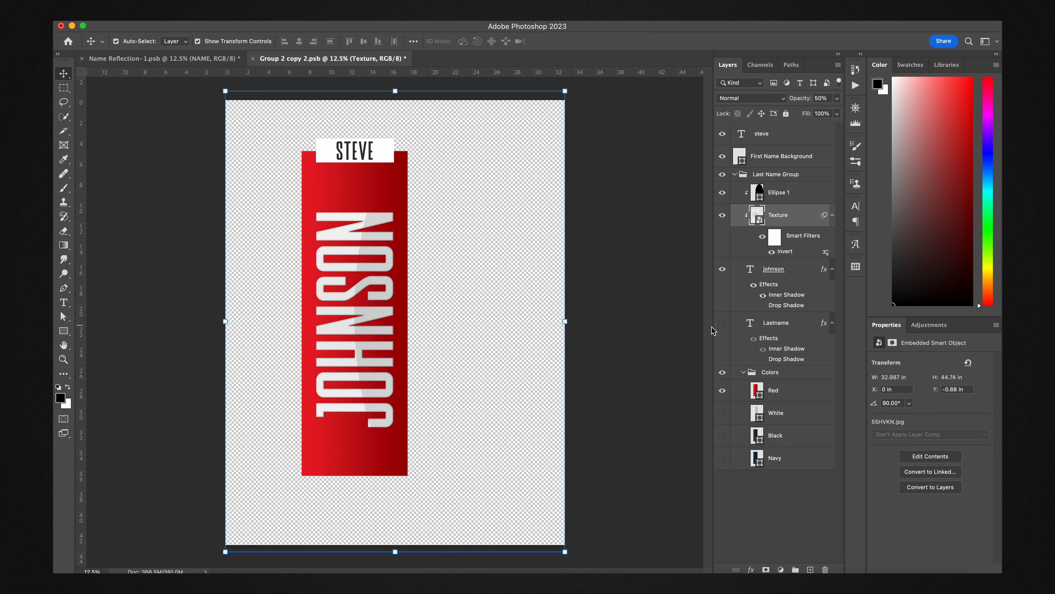
click(794, 275)
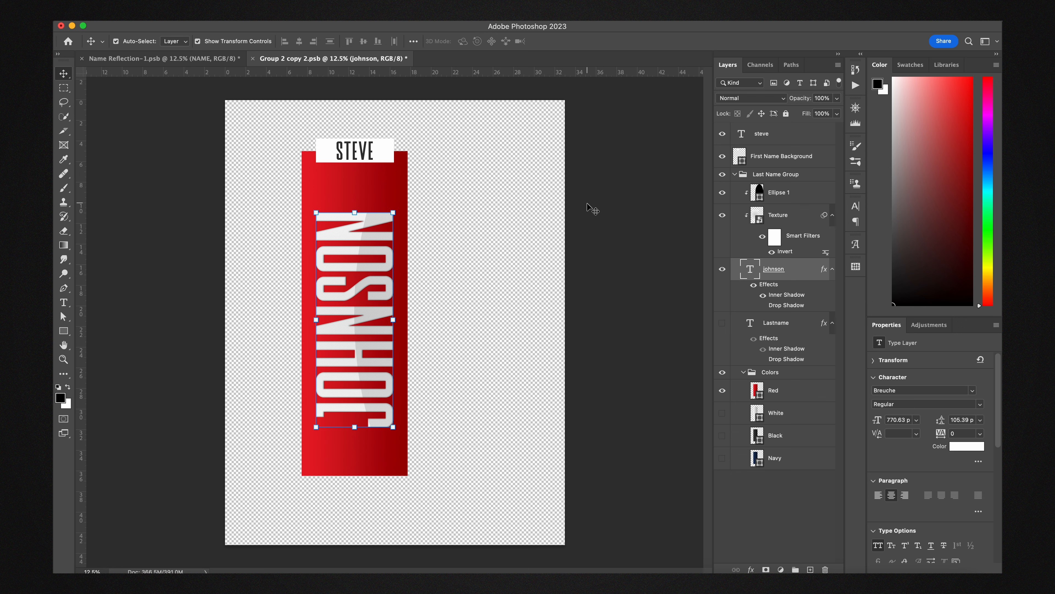
key(super)
key(super+s)
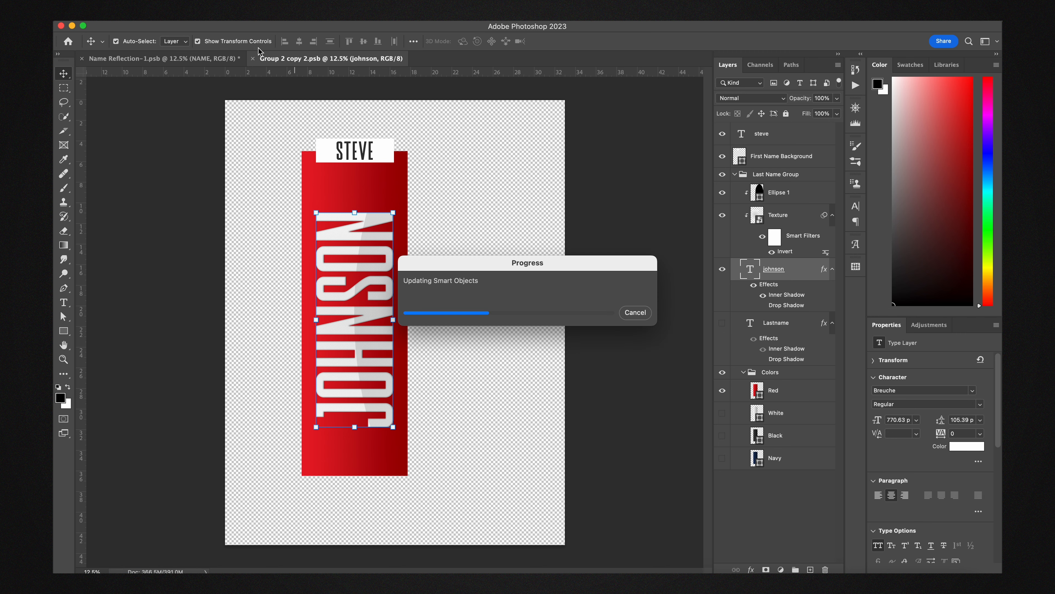
click(252, 59)
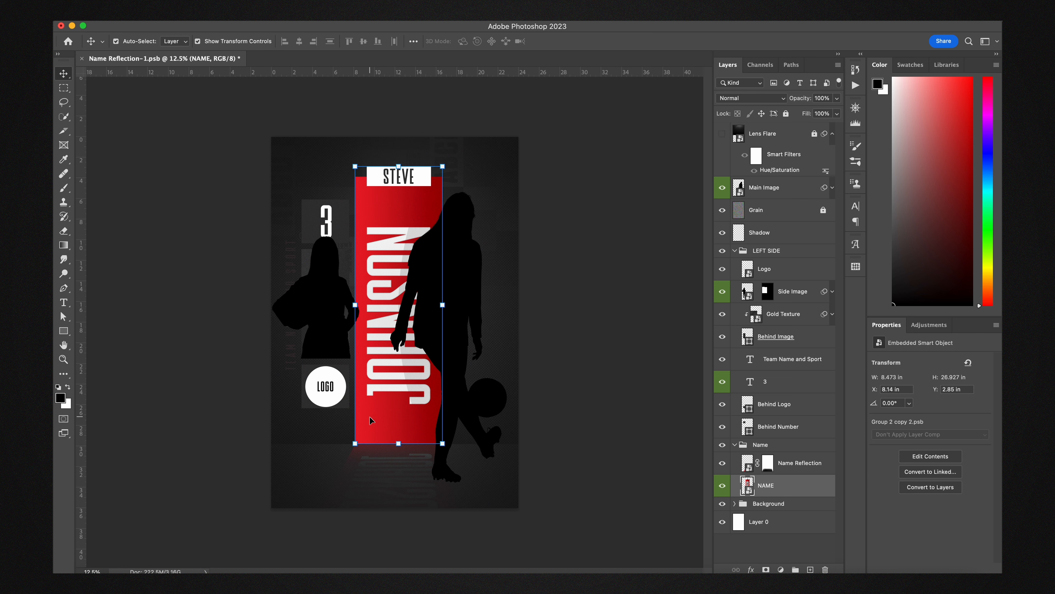
Collapse the Name group, then select Behind Number, Gold Texture, Behind Logo, 3 and Team Name layers
click(791, 464)
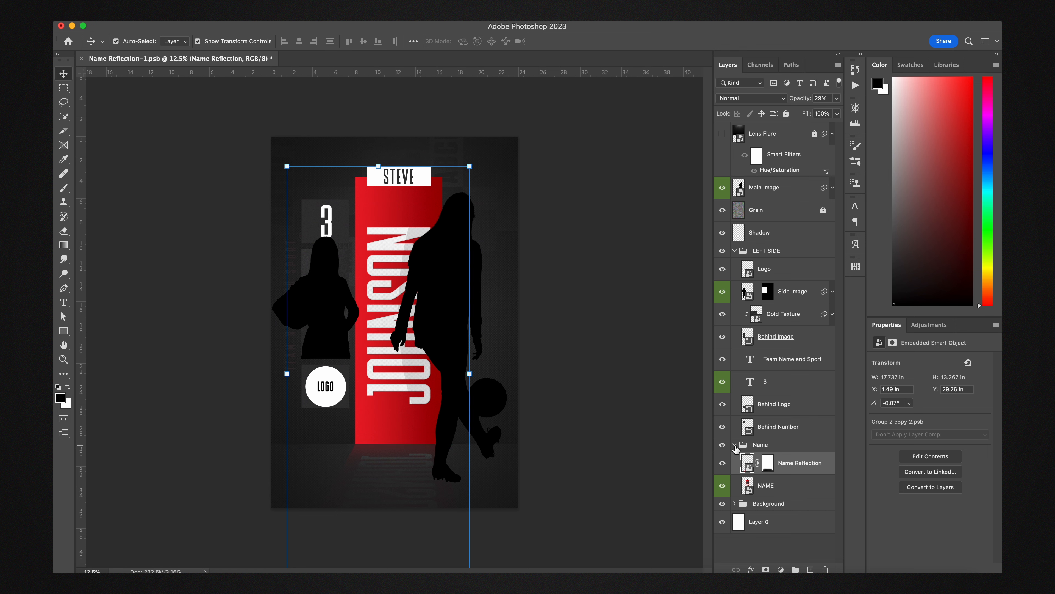
click(735, 446)
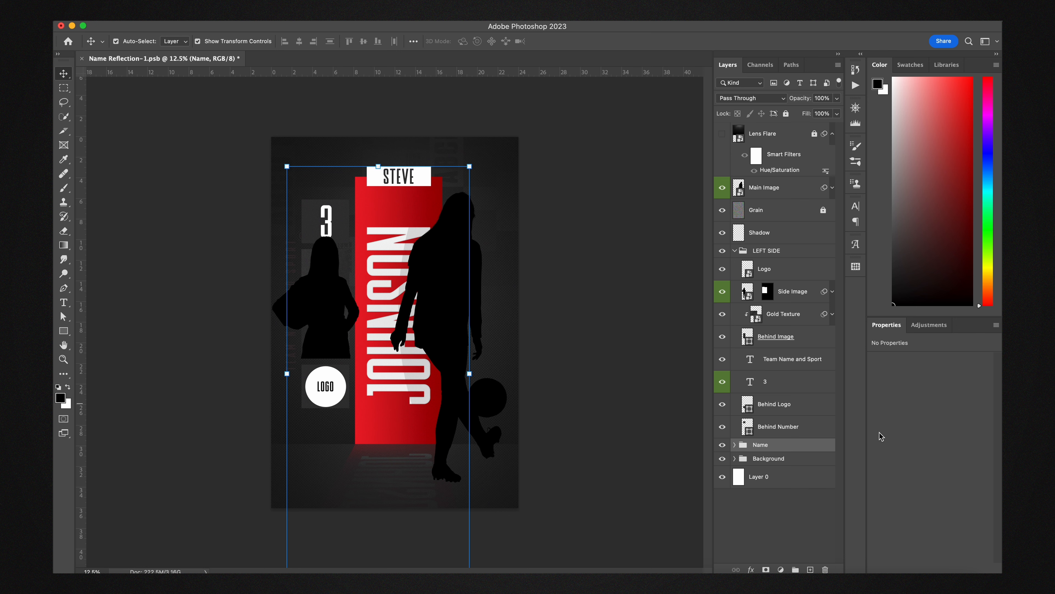
click(769, 433)
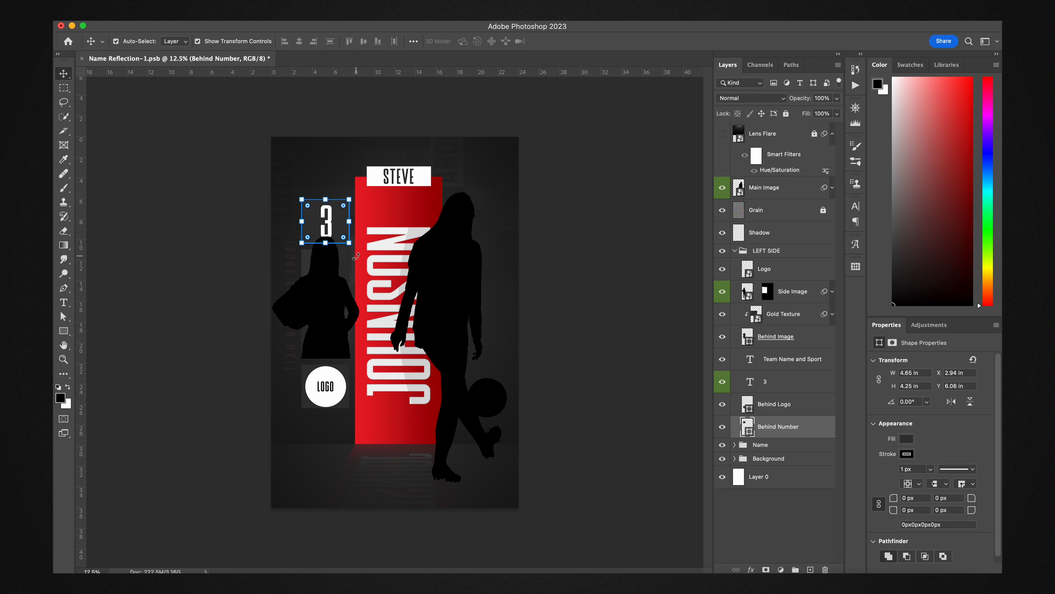
click(351, 268)
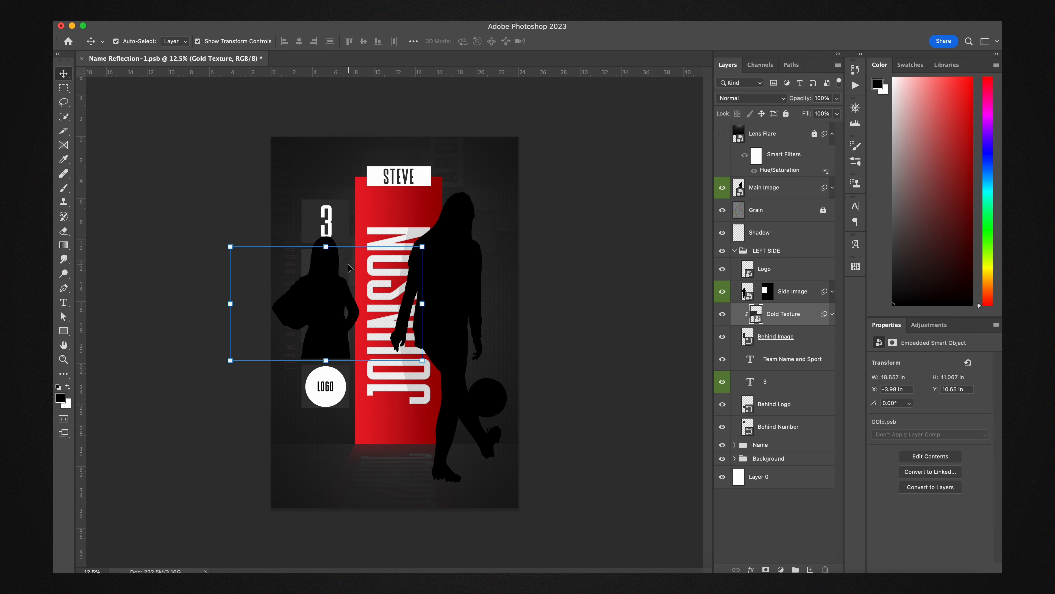
click(308, 406)
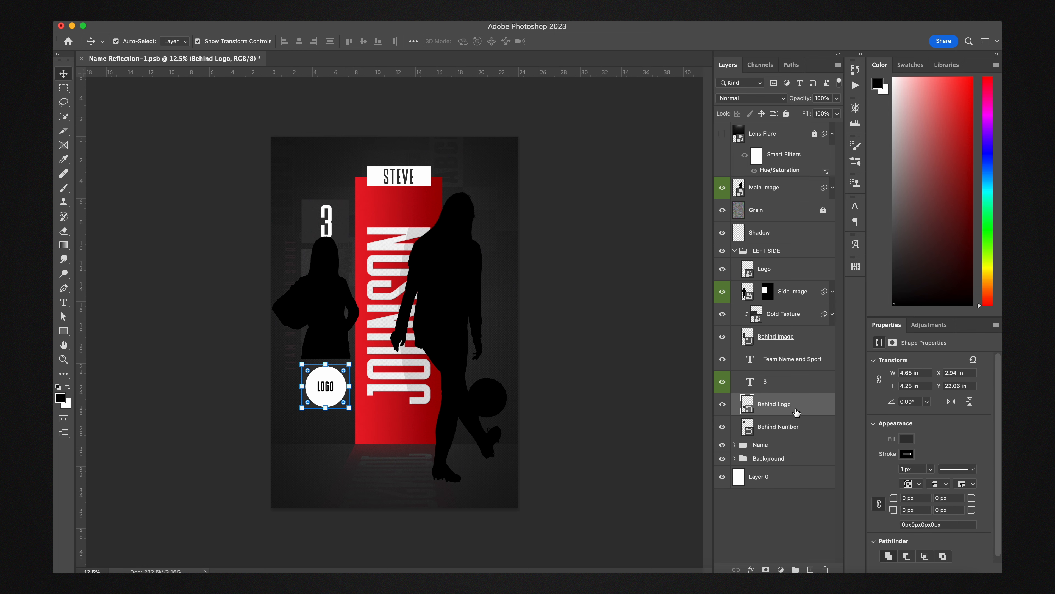
click(797, 387)
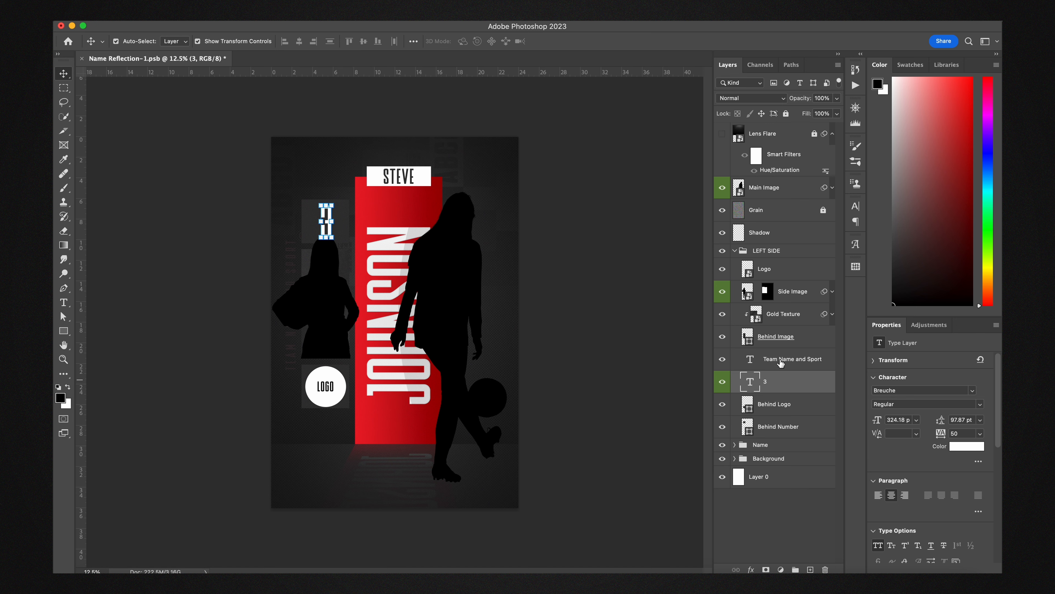
click(784, 368)
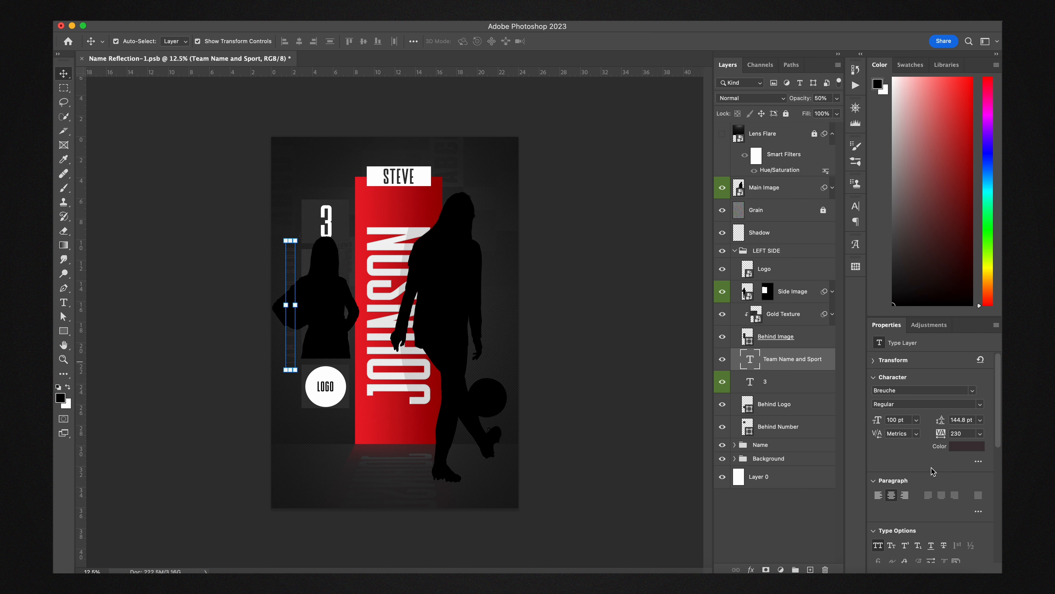
Replace the team name and sport text with TEAM NAME BASEBALL
key(i)
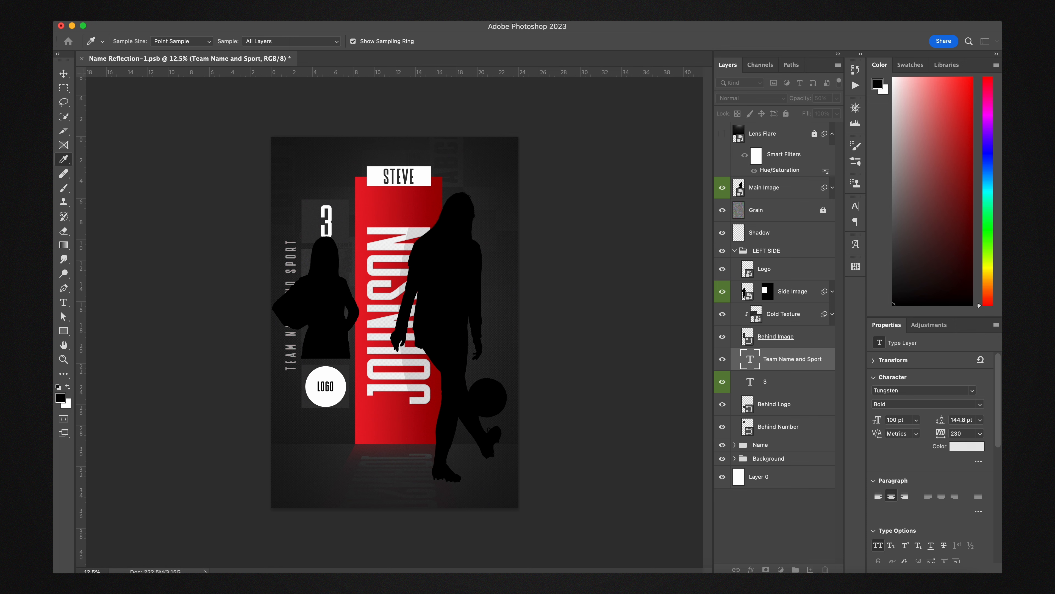
key(v)
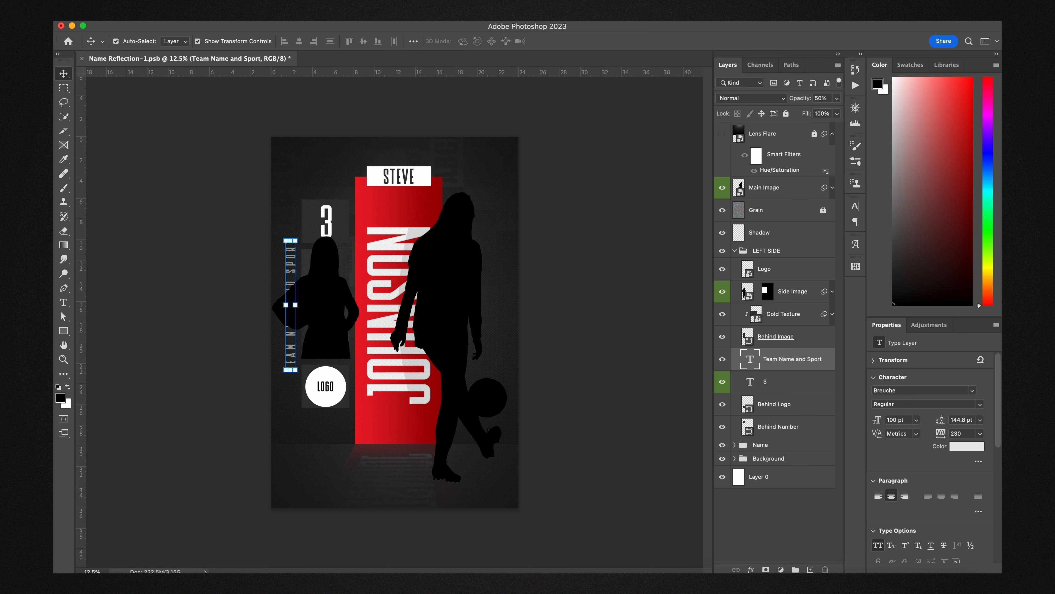
double_click(756, 362)
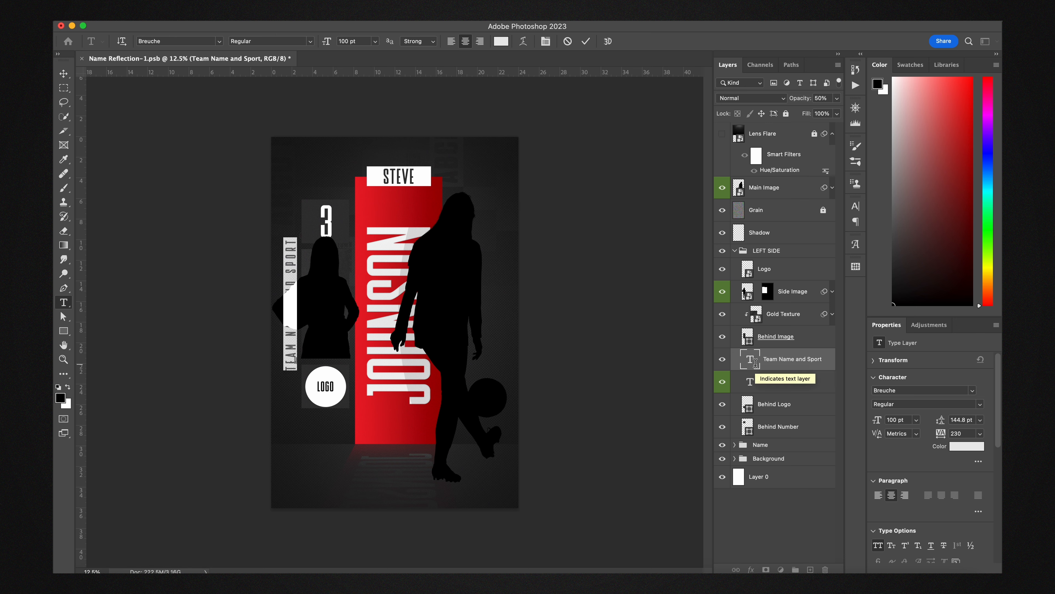
key(BackSpace)
text(TEAM NAME BASEBALL)
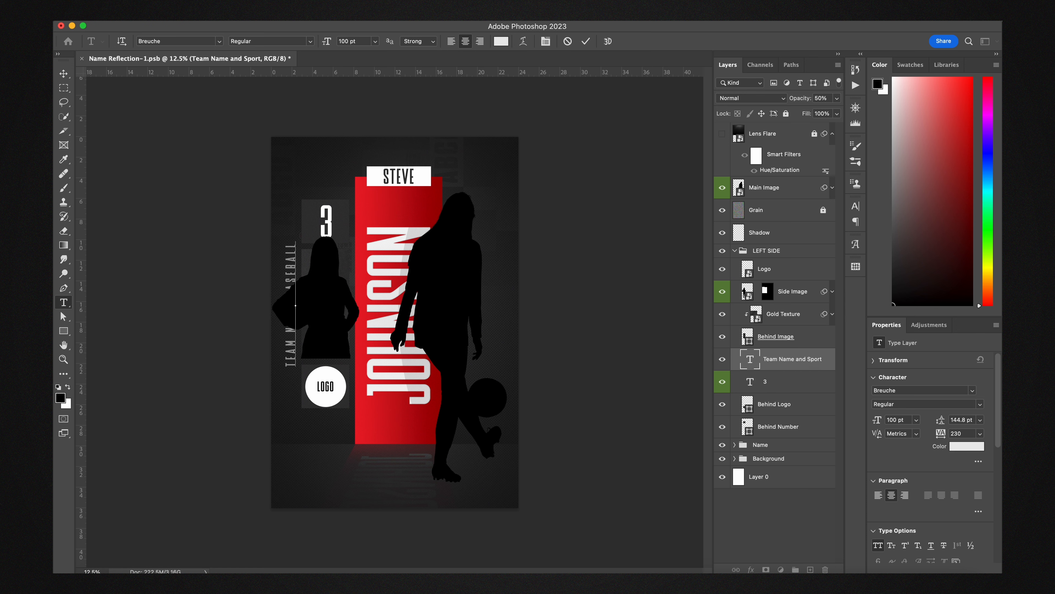
click(64, 73)
Set the team name text's tracking to 300 in Properties
click(946, 435)
key(Up)
key(Up)
key(Up)
key(Up)
key(Up)
key(Up)
key(Up)
key(Up)
key(Up)
key(Up)
key(Up)
key(Up)
key(Up)
key(Up)
key(Up)
key(Up)
key(Up)
key(Up)
key(Up)
key(Up)
key(Up)
key(Up)
key(Up)
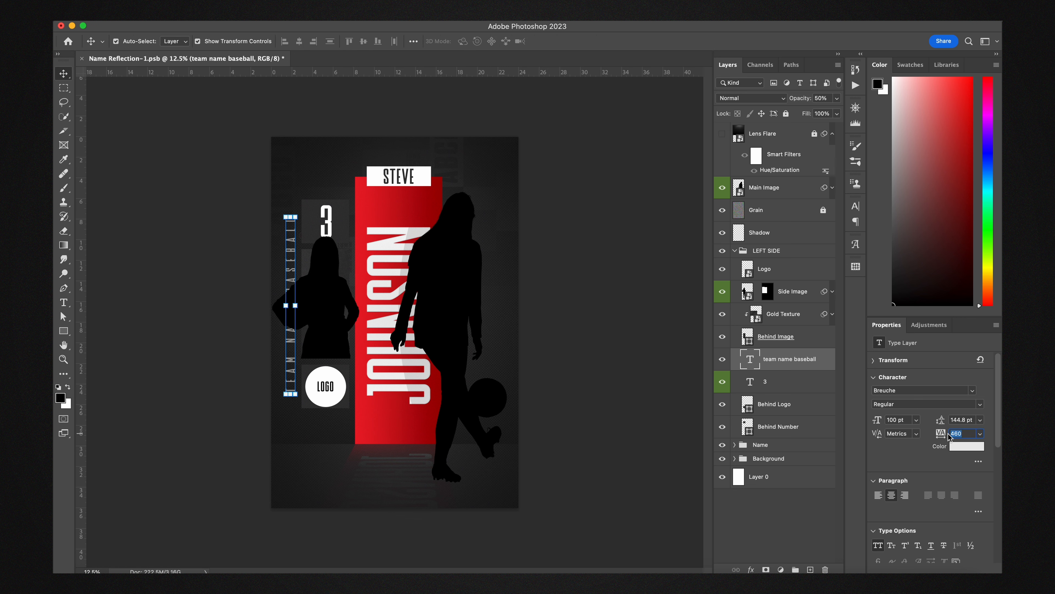
key(Down)
key(Down)
key(Down)
key(Down)
key(Down)
key(Down)
key(Down)
key(Down)
key(Down)
key(Down)
key(Down)
key(Down)
key(Down)
key(Down)
key(Down)
key(Down)
key(Down)
key(Down)
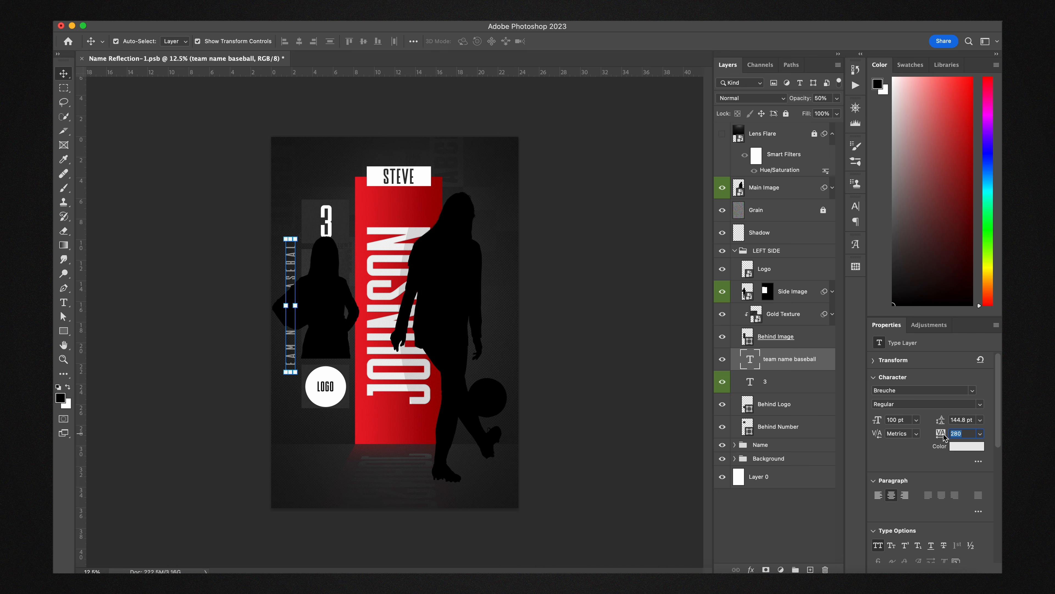
key(Up)
key(Up)
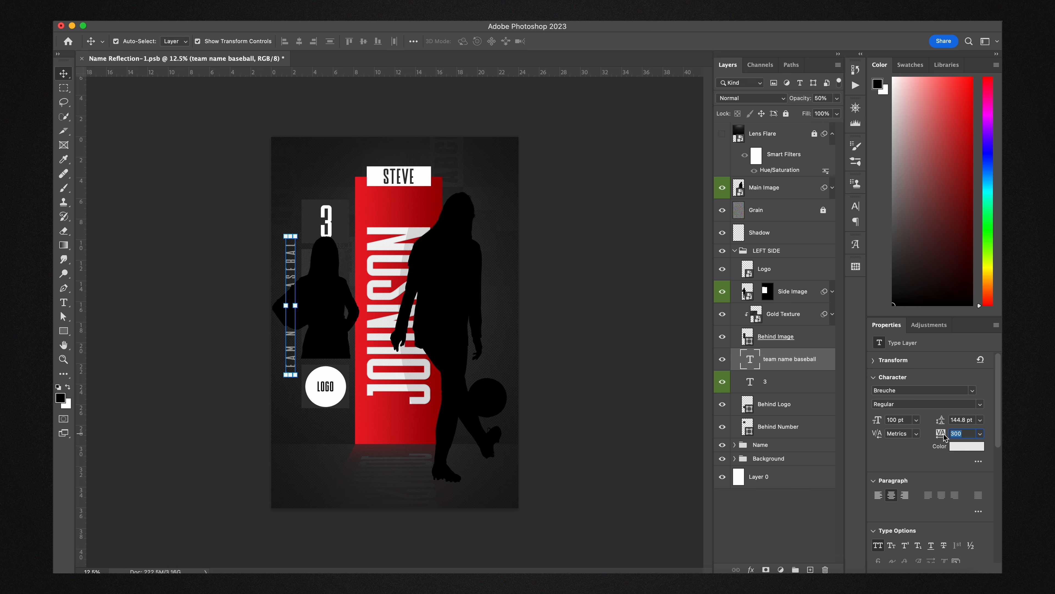
key(Return)
Free Transform the TEAM NAME BASEBALL text, stretching it taller up and down the left edge
key(super+t)
drag(292, 228, 293, 200)
drag(290, 377, 294, 412)
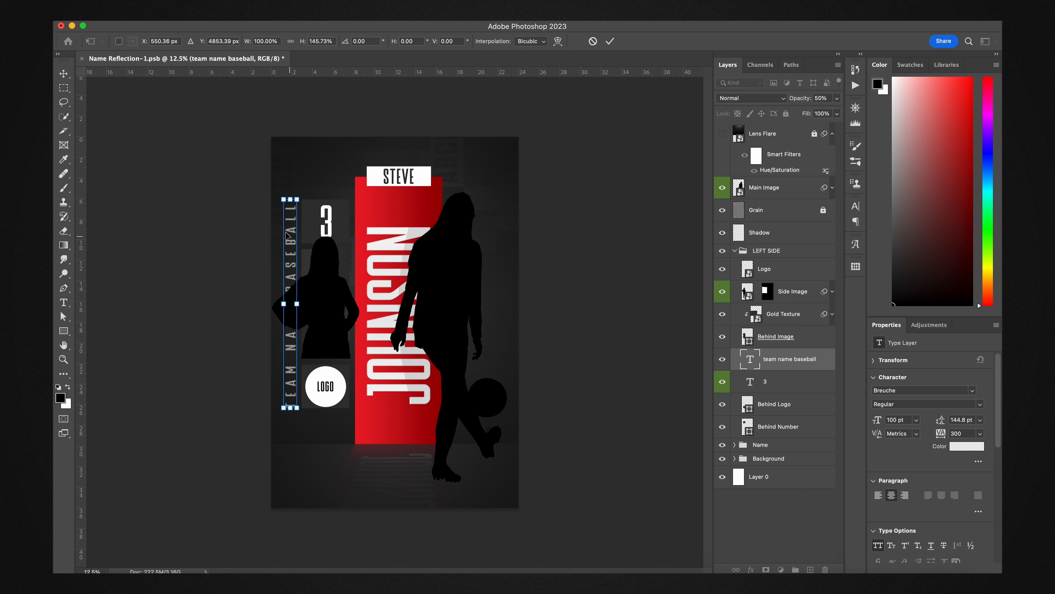
drag(291, 199, 291, 204)
key(Return)
click(562, 346)
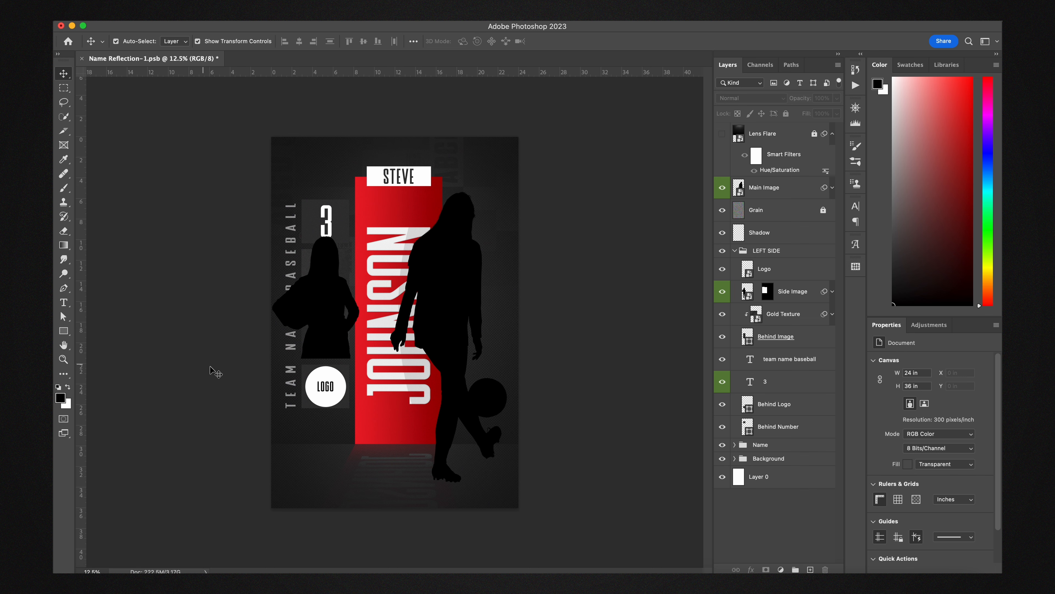
Open the Logo smart object and hide the LOGO placeholder text and white Ellipse 1
click(343, 391)
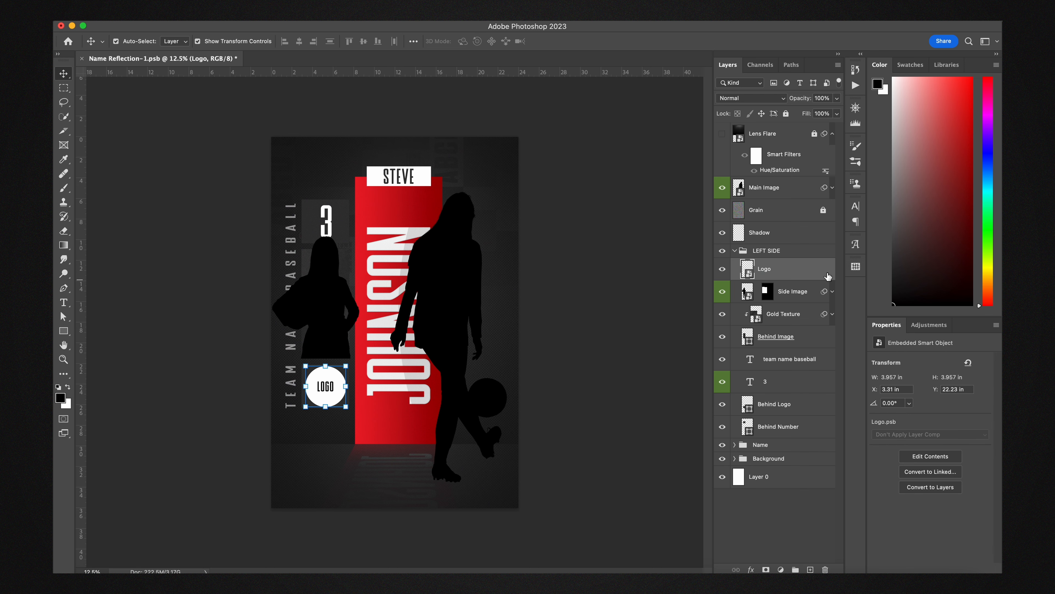
double_click(750, 277)
click(723, 134)
click(722, 156)
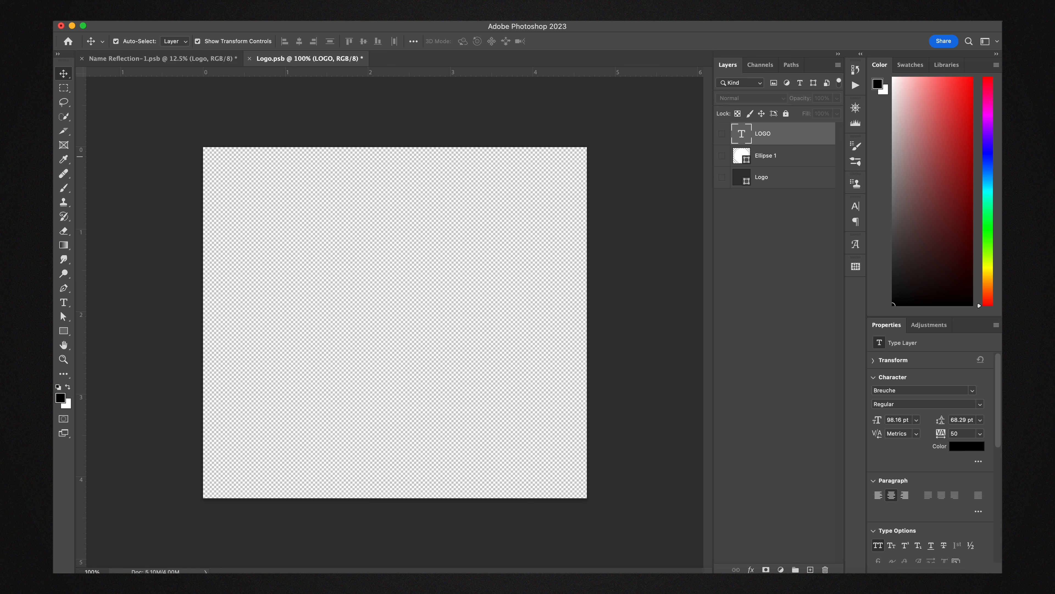
Place JC Logo.psb, enlarge and centre it, then save and return to the poster
drag(318, 302, 378, 366)
drag(574, 324, 613, 323)
drag(530, 329, 514, 327)
key(Return)
key(super+s)
click(250, 58)
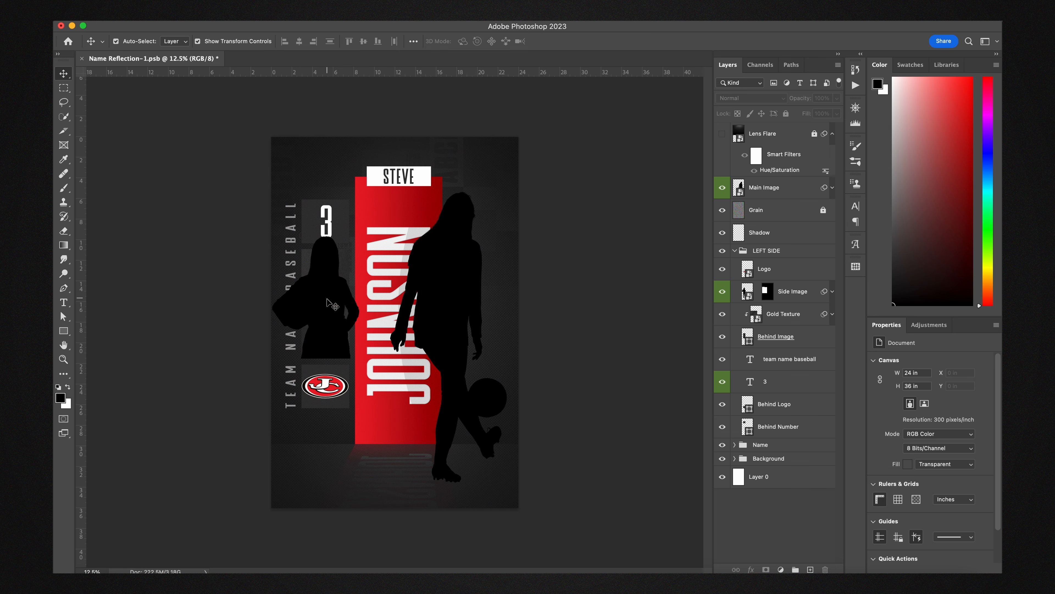
click(459, 294)
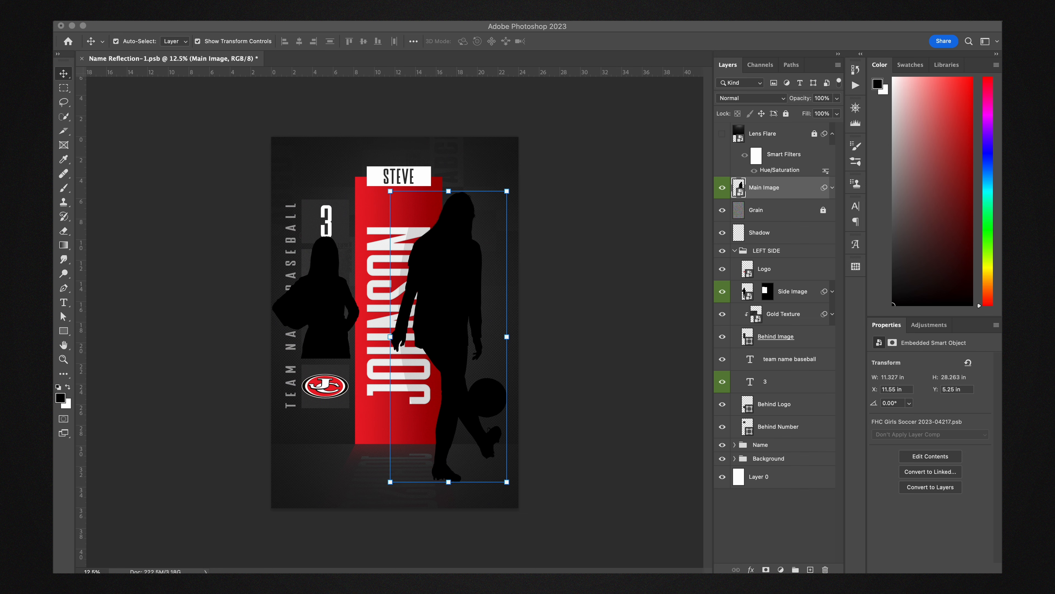
Place the batter photo over the main silhouette, scaled to 150.5% and nudged slightly left
drag(455, 405, 457, 358)
drag(450, 307, 512, 268)
drag(458, 404, 469, 503)
drag(456, 174, 453, 167)
drag(465, 220, 461, 220)
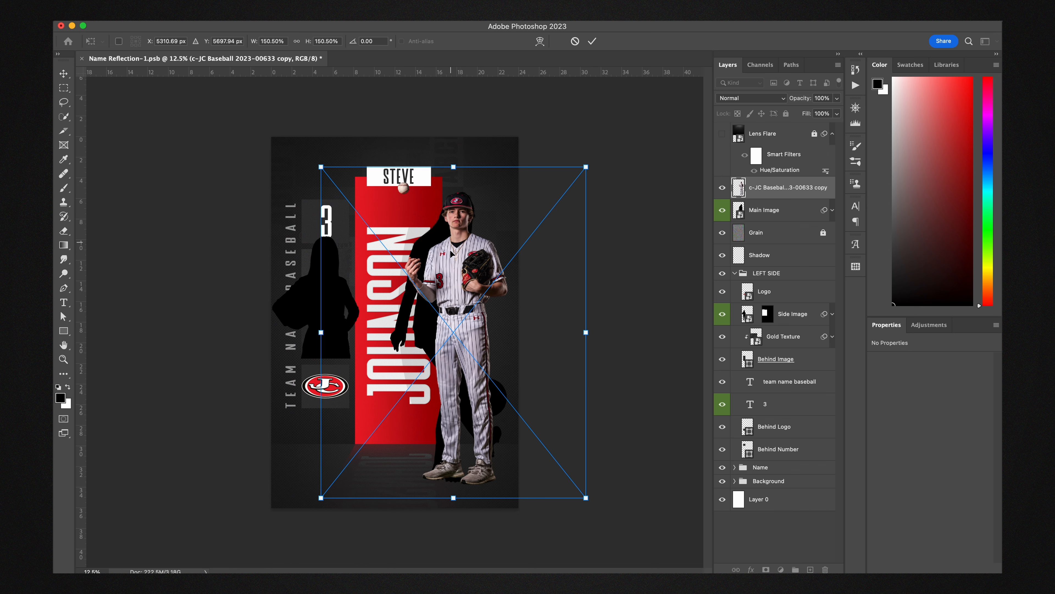
drag(448, 261, 447, 261)
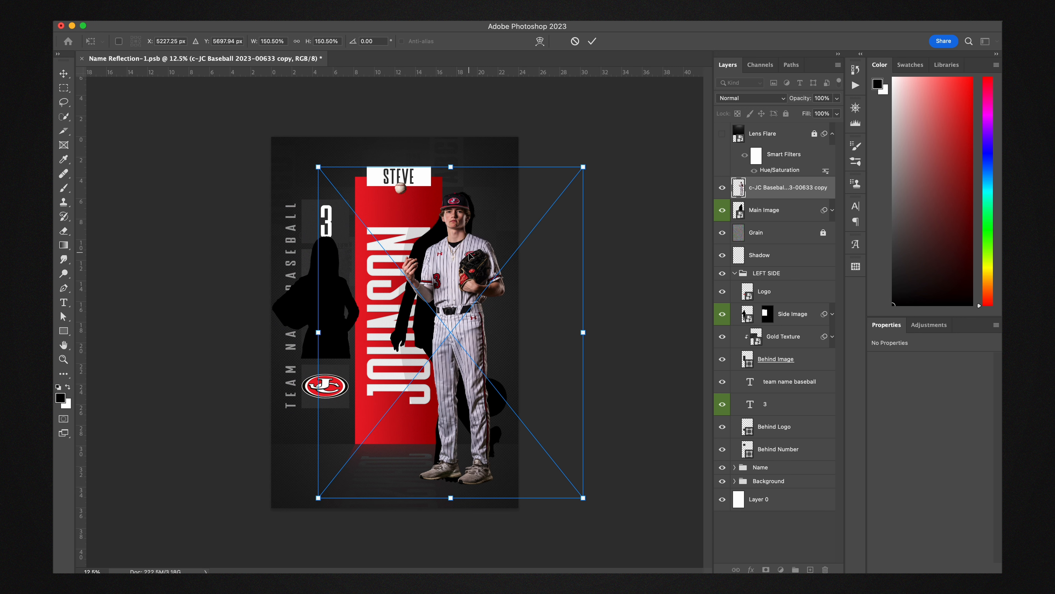
key(Return)
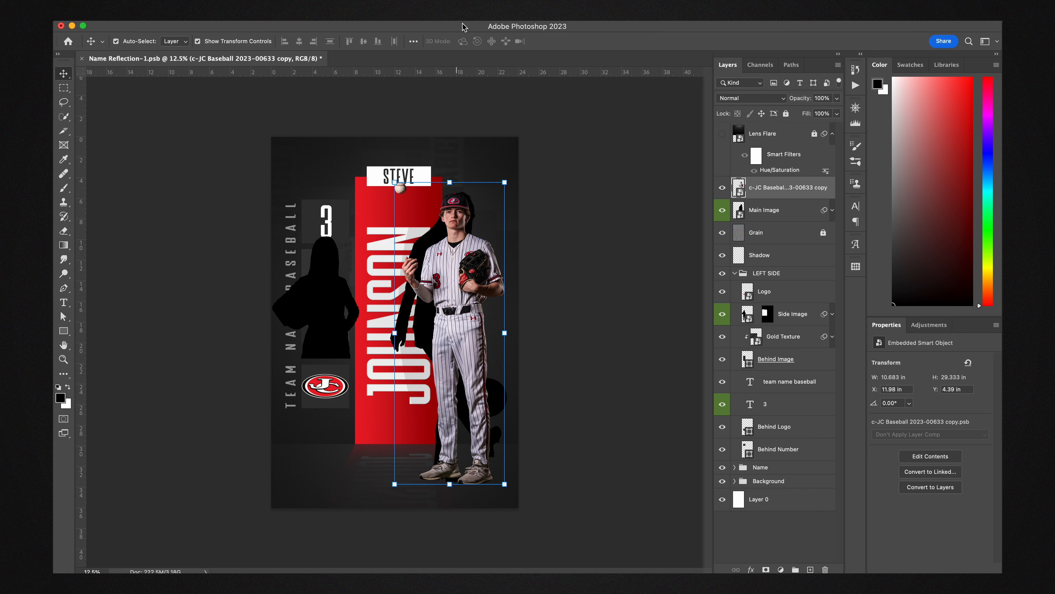
drag(477, 71, 496, 204)
Copy Main Image's Camera Raw smart filter onto the player photo and delete the Main Image layer
click(617, 259)
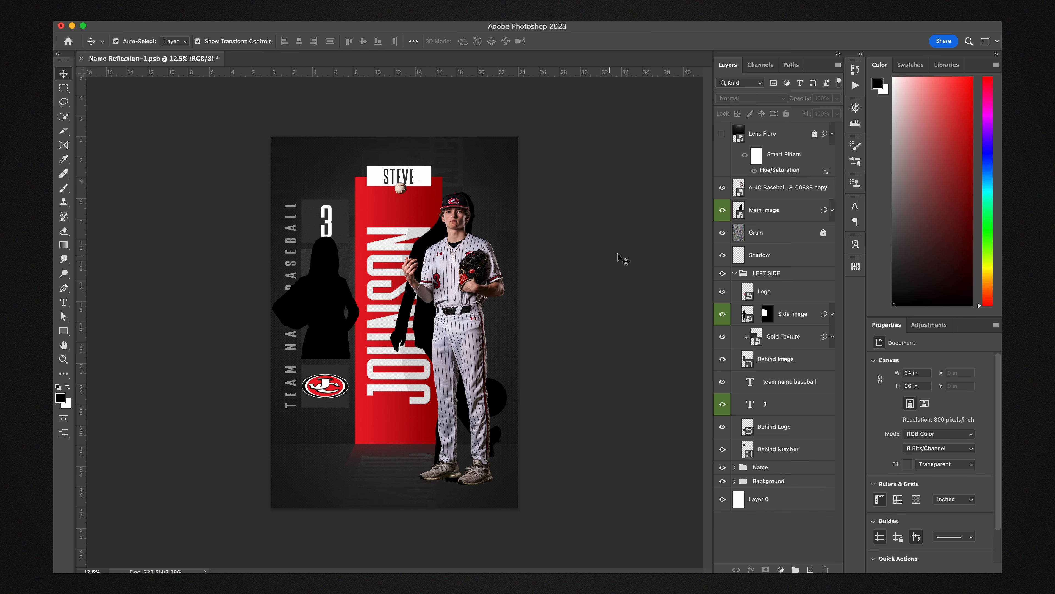
click(833, 211)
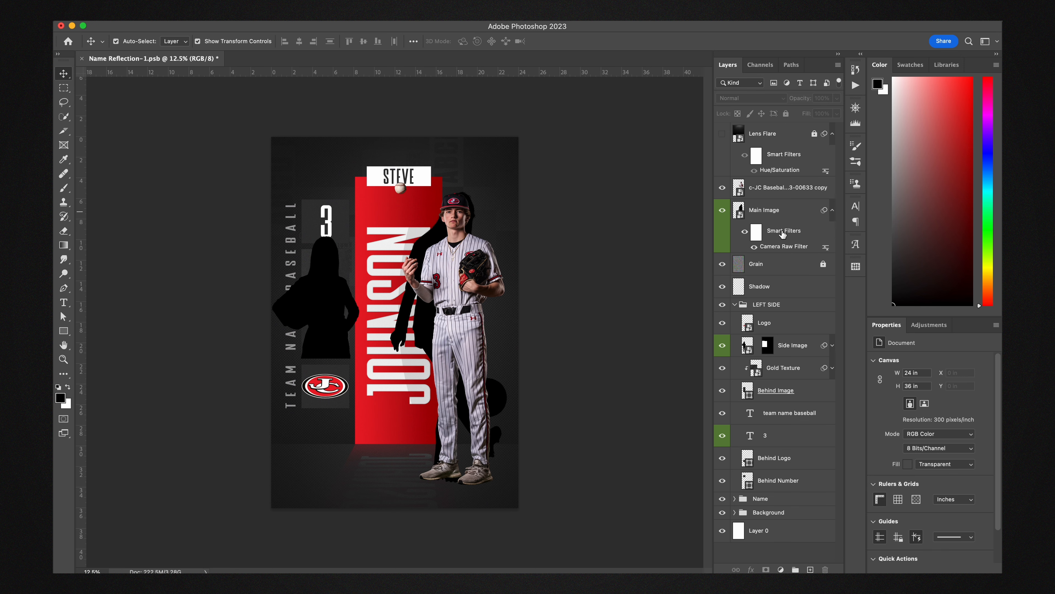
drag(783, 234, 780, 190)
drag(779, 183, 780, 187)
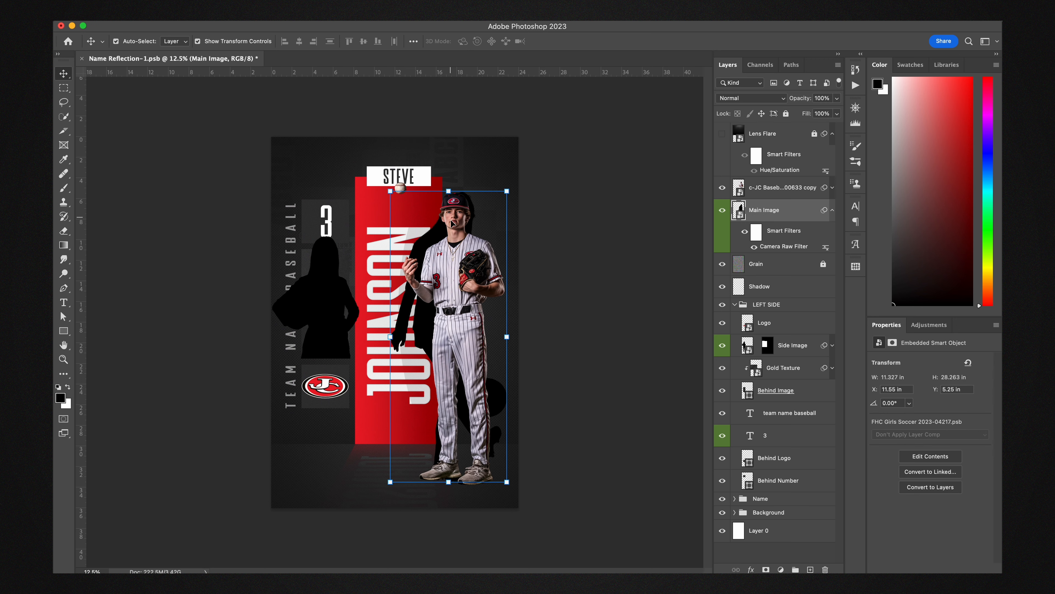
click(832, 189)
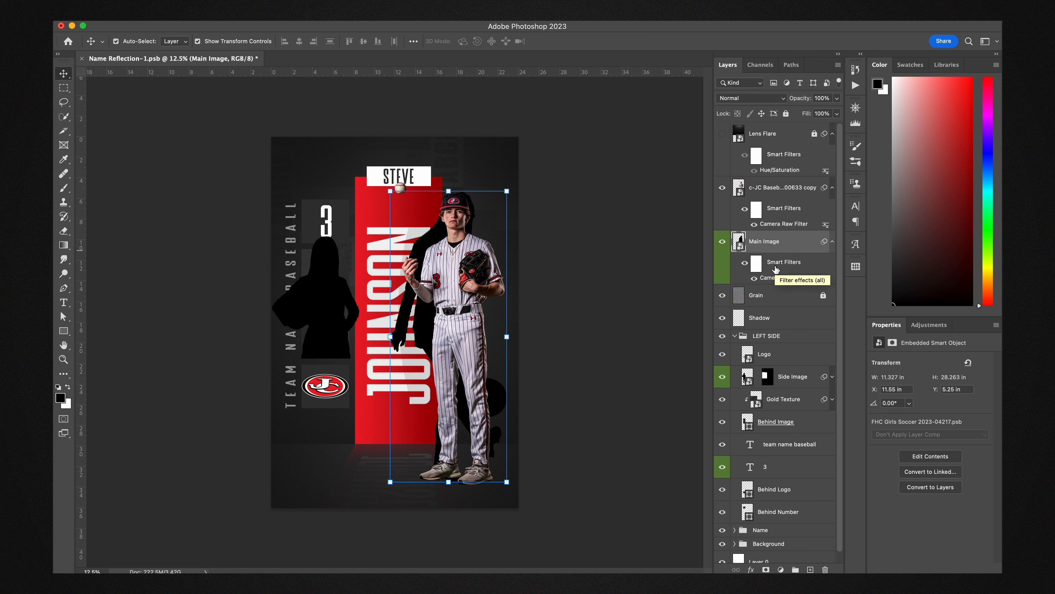
key(Delete)
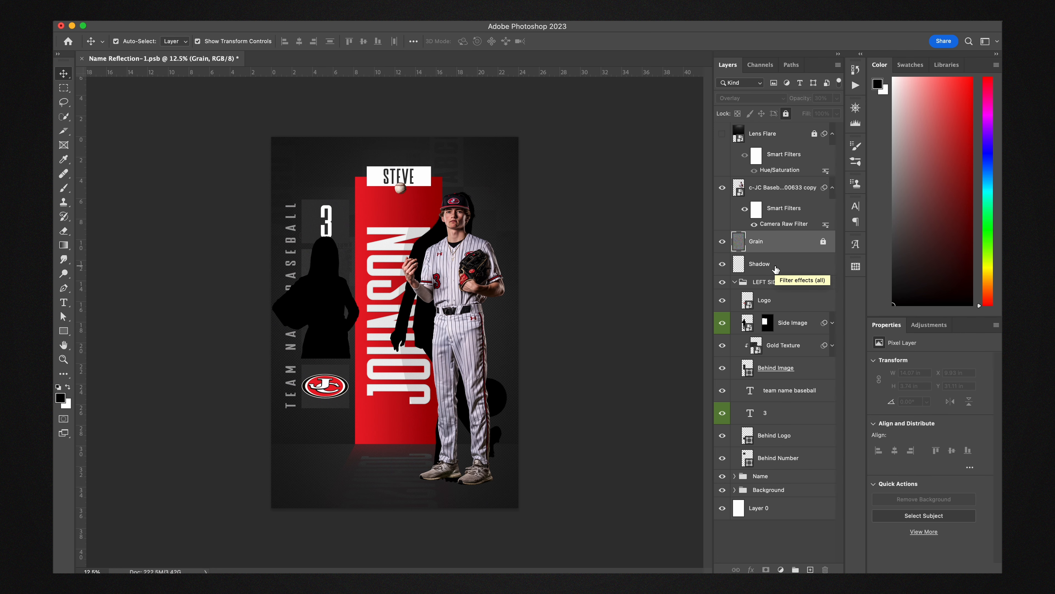
click(335, 302)
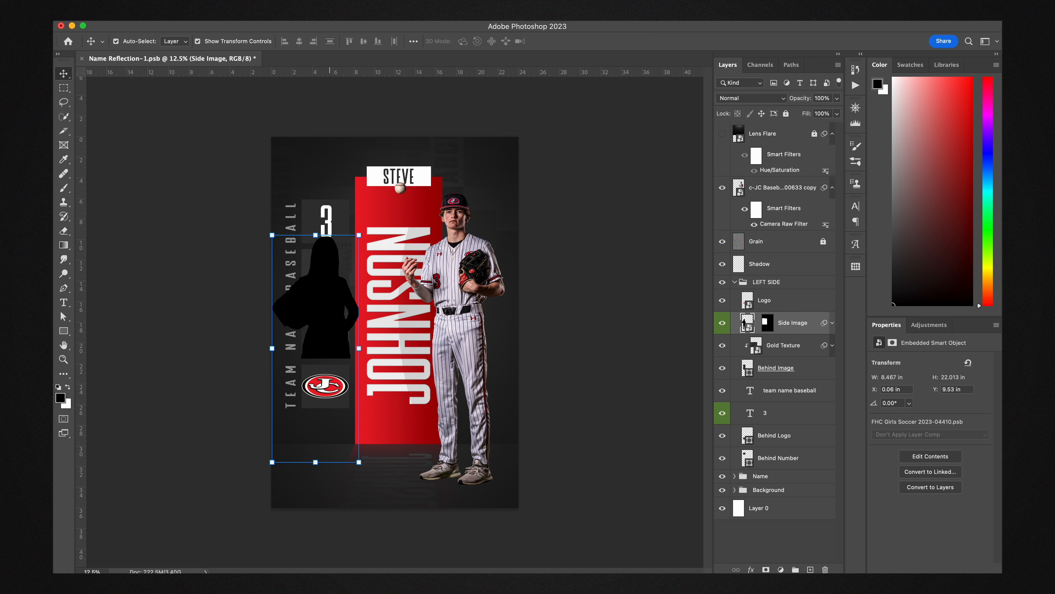
Place the catcher photo over the left side silhouette, scaled down to about 58%
double_click(744, 323)
drag(347, 328, 318, 321)
drag(399, 305, 324, 313)
drag(324, 447, 311, 358)
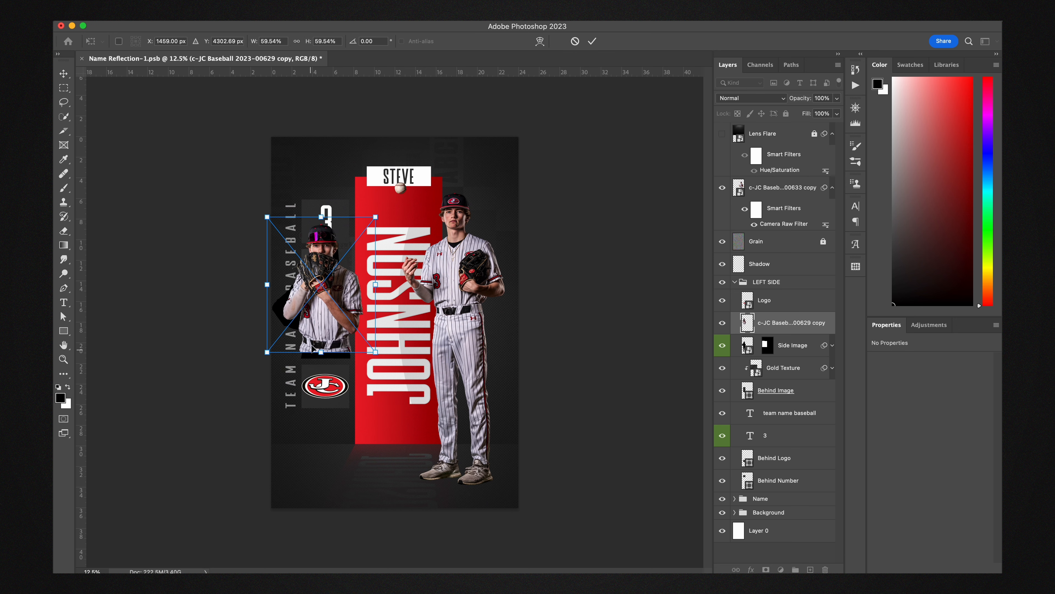
drag(323, 320, 321, 324)
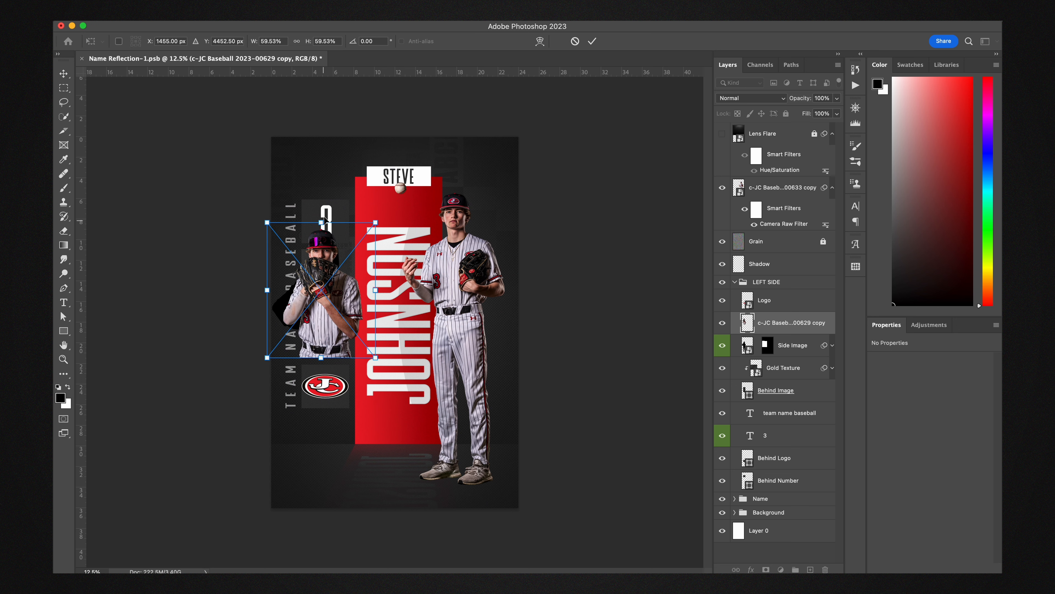
drag(323, 221, 323, 226)
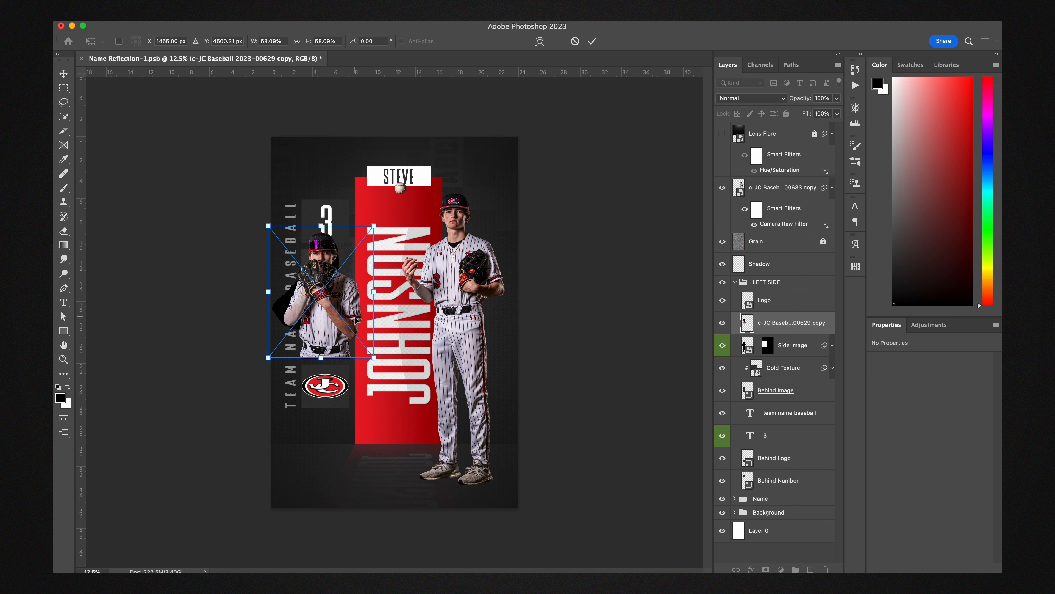
key(Return)
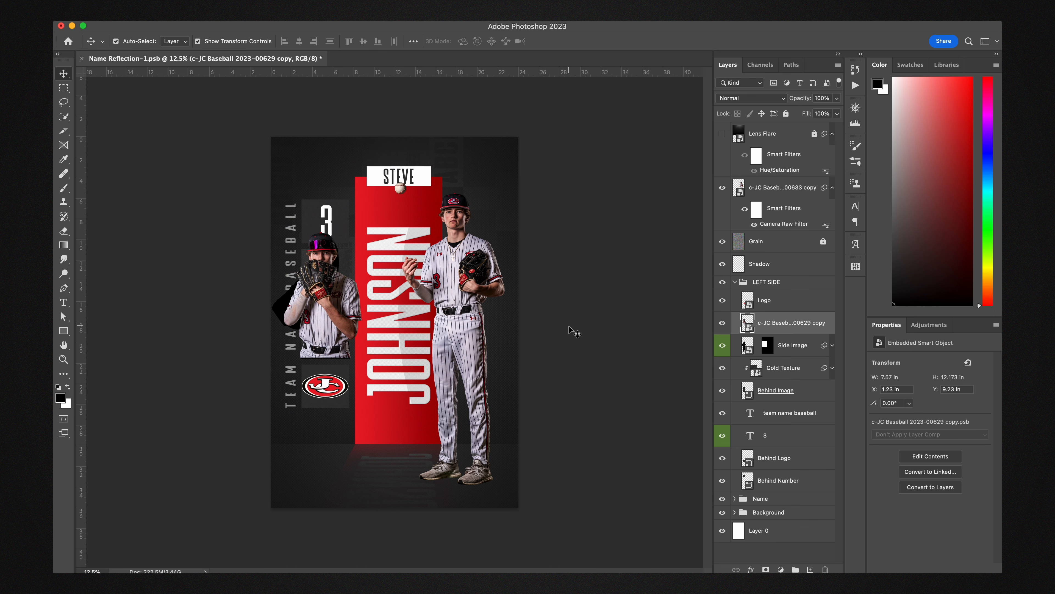
click(572, 330)
click(337, 316)
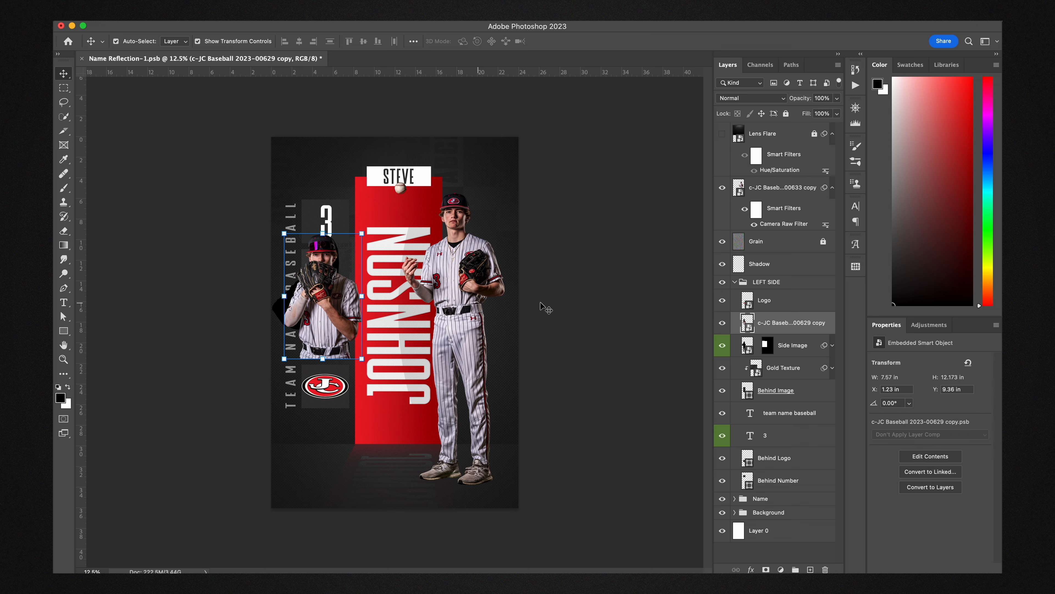
click(598, 316)
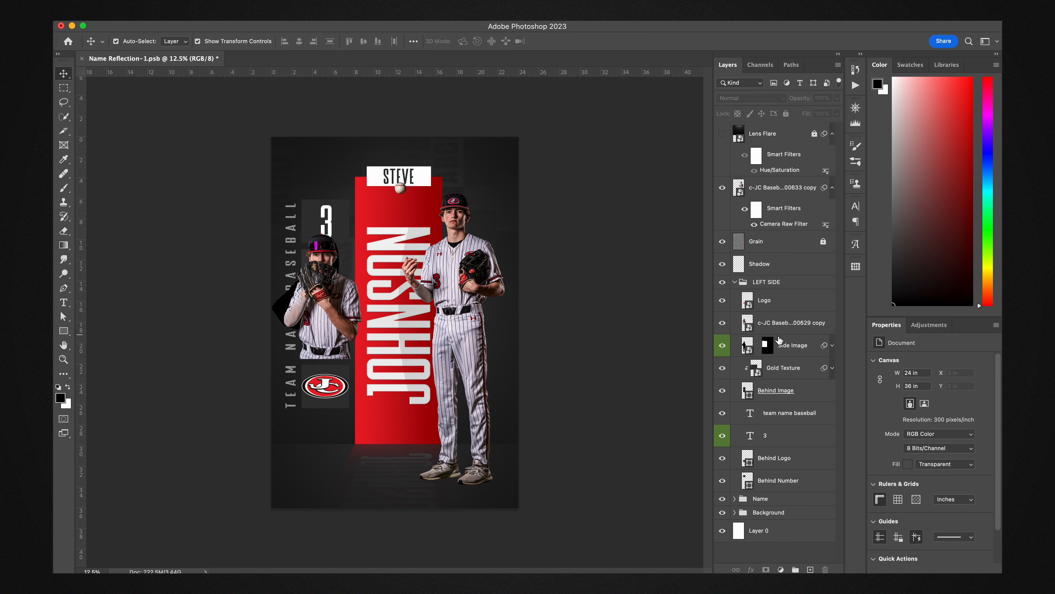
Copy Side Image's Camera Raw filter and mask to the catcher photo, hide Side Image, collapse LEFT SIDE
click(833, 346)
drag(794, 369, 791, 325)
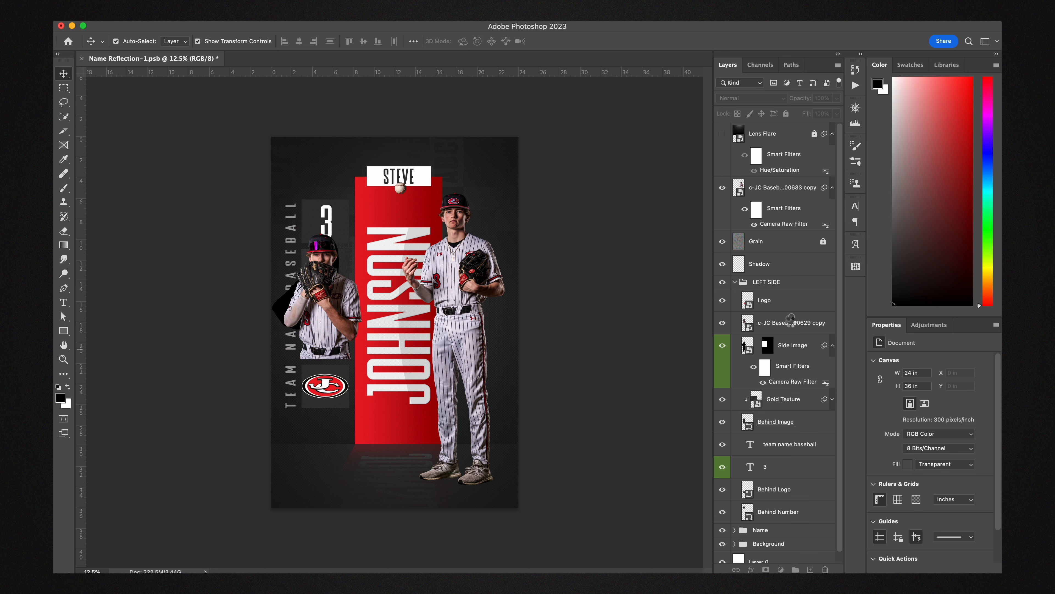
drag(791, 322, 790, 322)
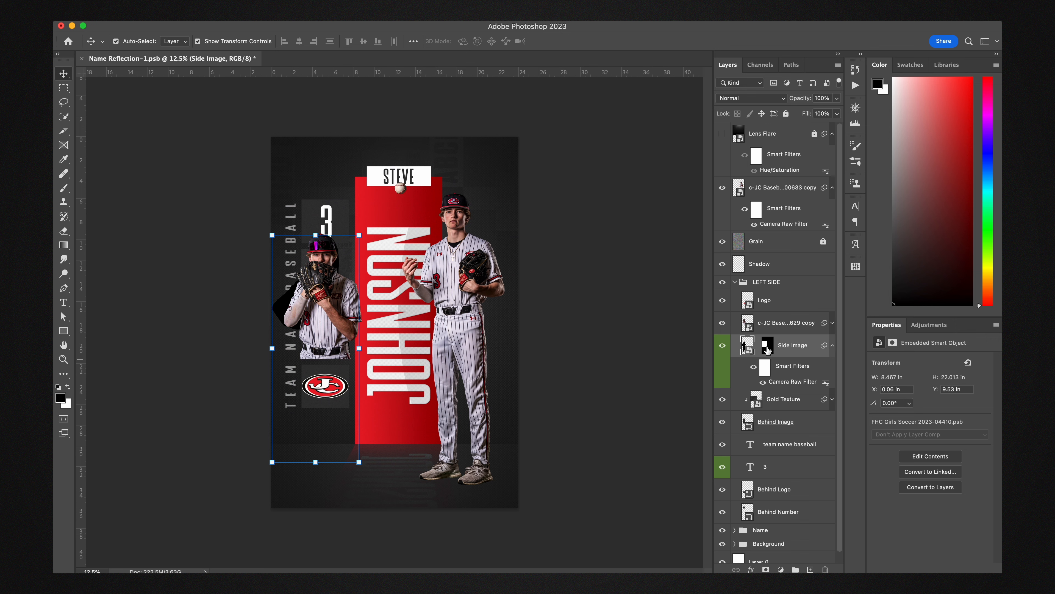
drag(768, 350, 769, 324)
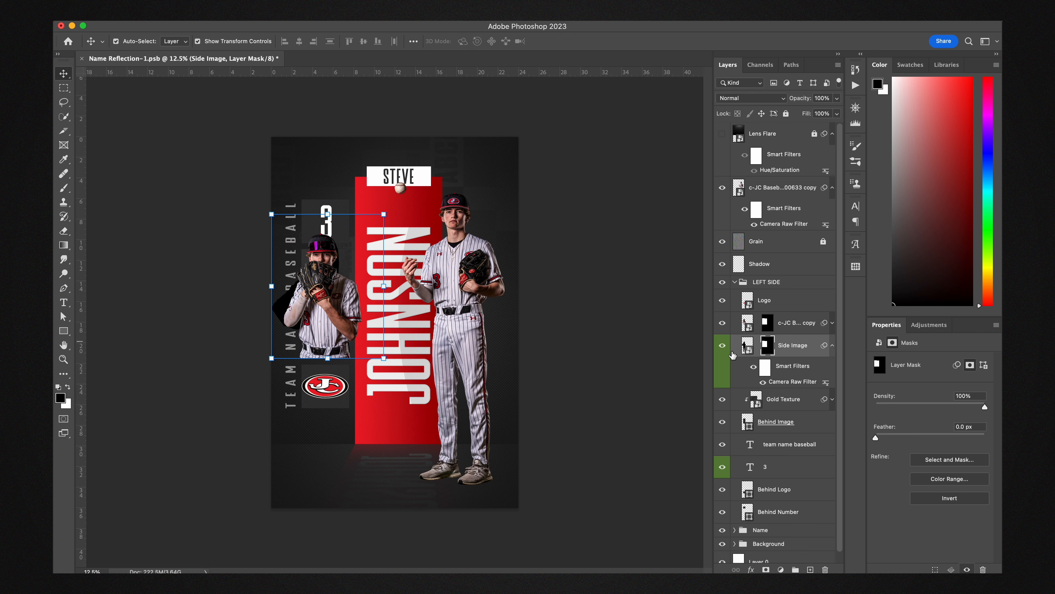
click(723, 347)
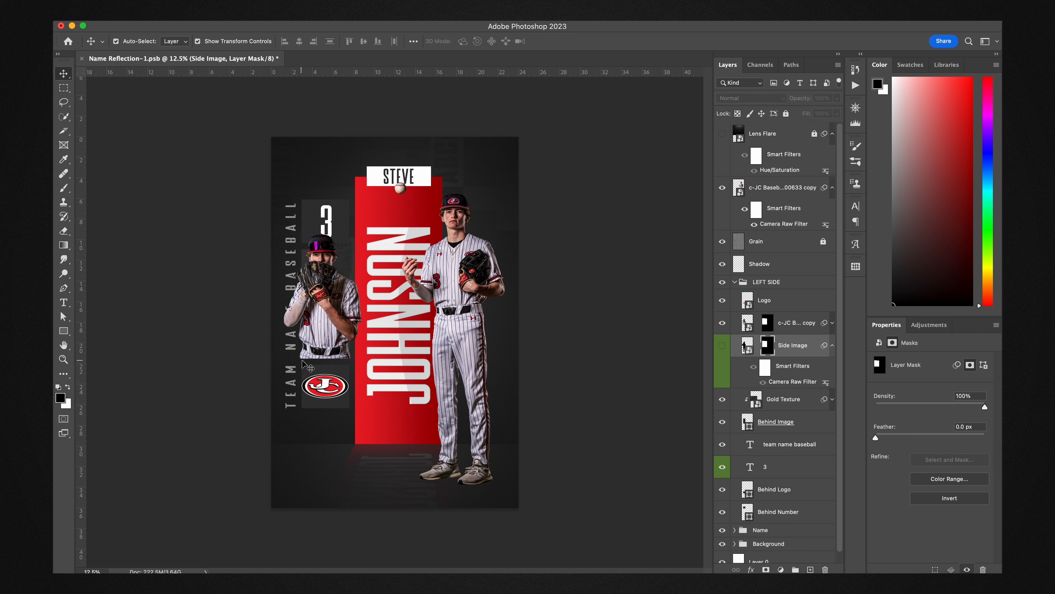
click(734, 284)
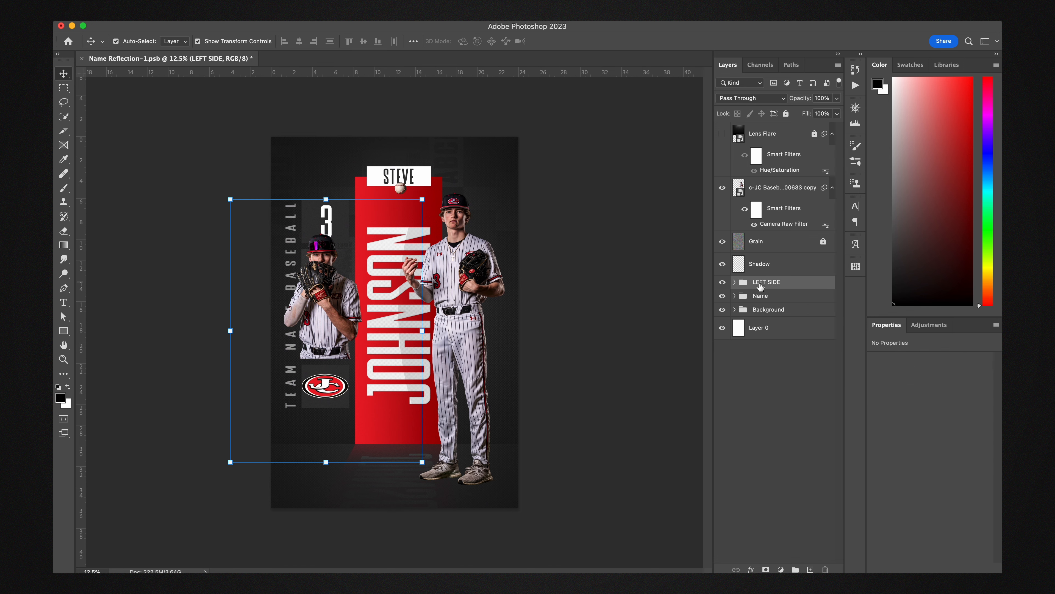
On the Shadow layer, set up a round Brush at 5000 px size and 0% hardness
click(770, 264)
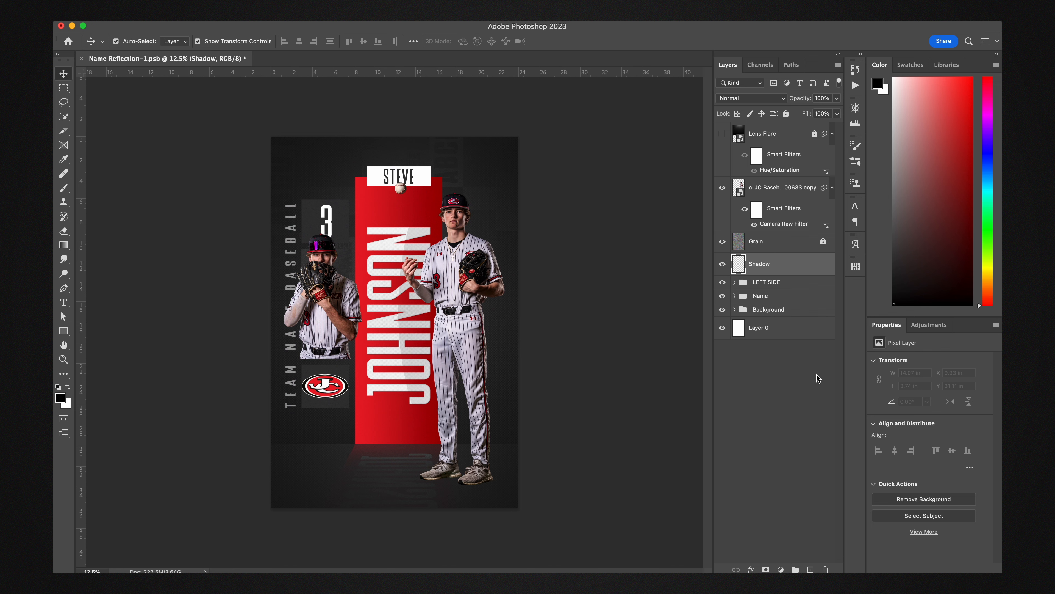
key(b)
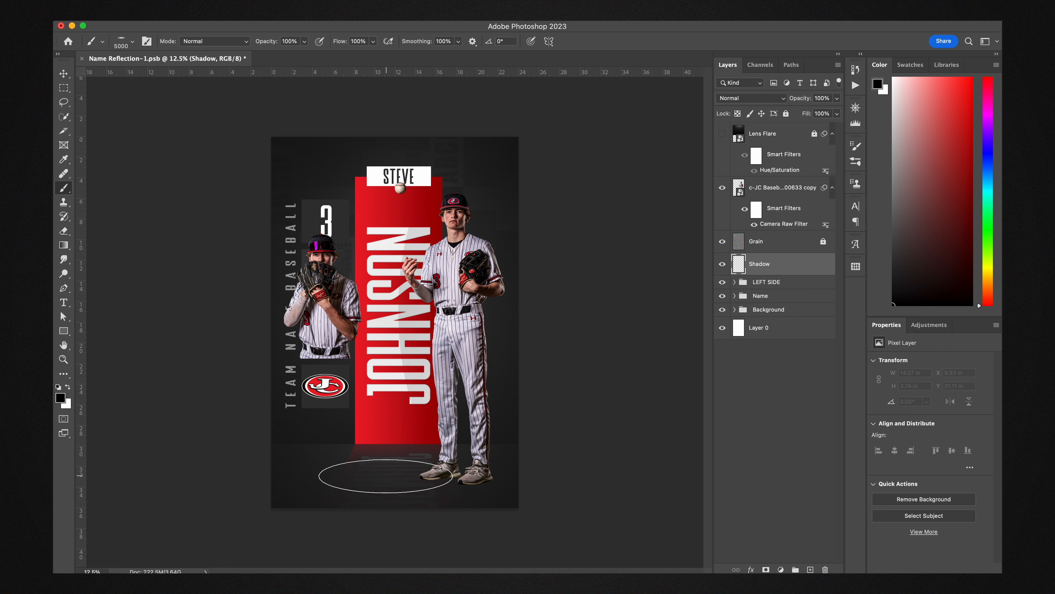
right_click(386, 476)
mouse_move(418, 386)
mouse_down()
mouse_move(421, 361)
mouse_move(419, 379)
mouse_up()
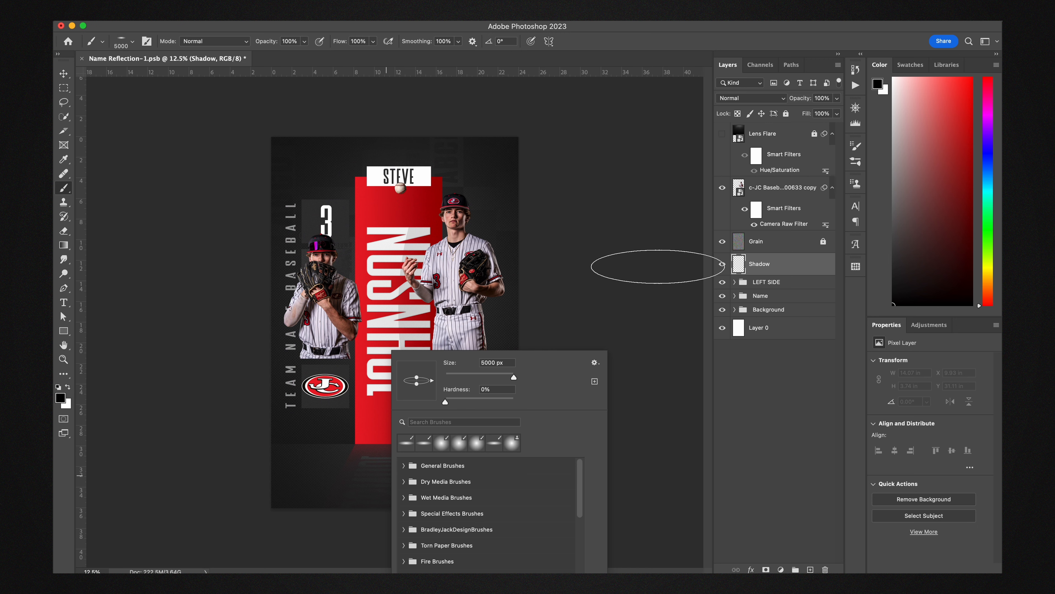
click(577, 321)
Lower the brush to 50% opacity and size 300, and paint shadow along both shoe soles
scroll(484, 494, up, 5)
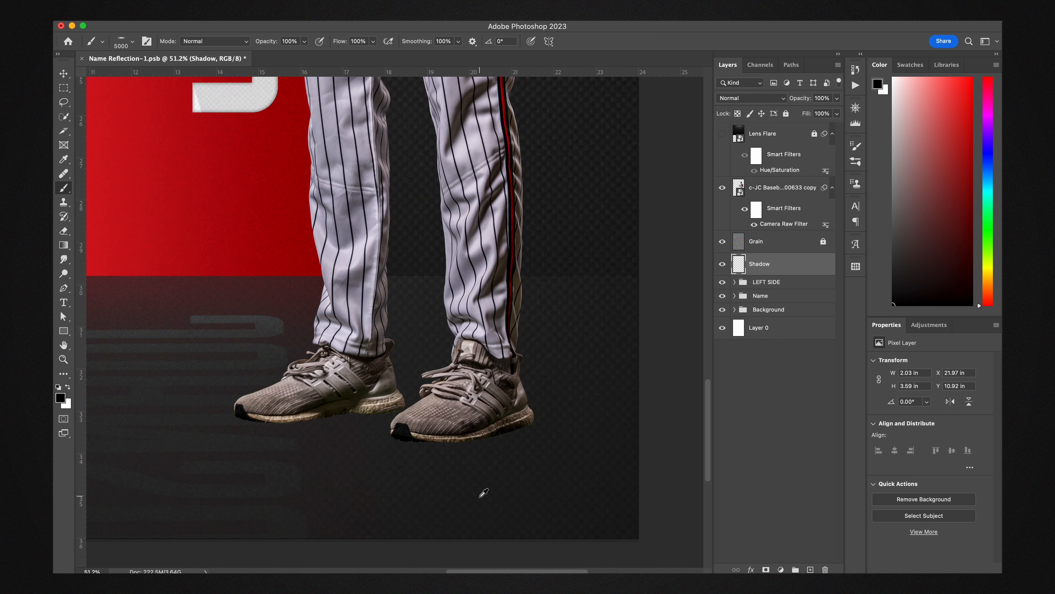
key(5)
key(bracketleft)
key(bracketleft)
key(bracketleft)
key(bracketleft)
key(bracketleft)
key(bracketleft)
key(bracketleft)
key(bracketleft)
key(bracketleft)
key(bracketleft)
key(bracketleft)
key(bracketleft)
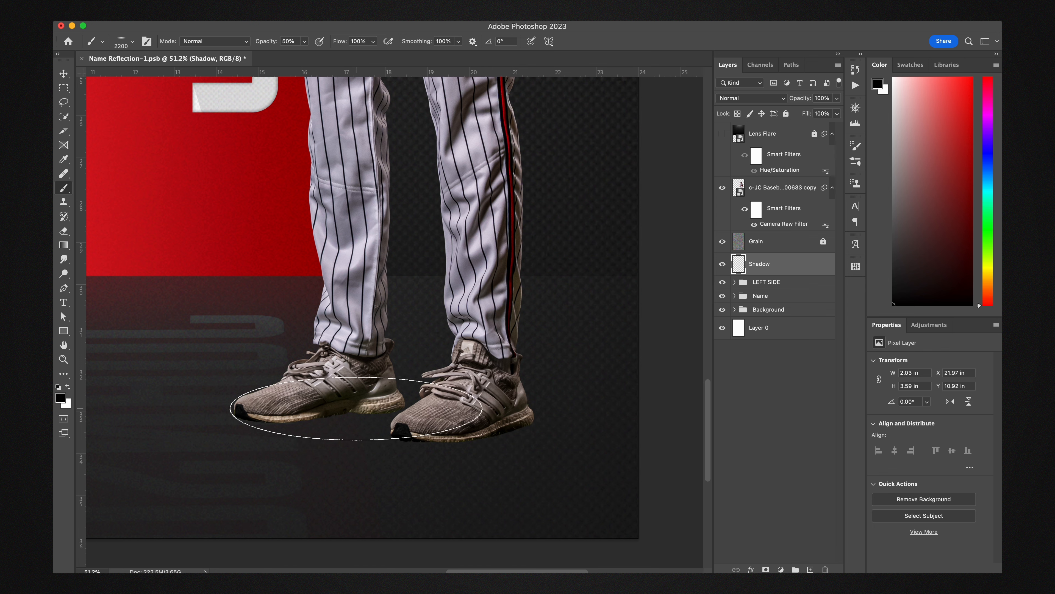
key(bracketleft)
key(bracketleft)
key(bracketleft)
key(bracketleft)
key(bracketleft)
key(bracketleft)
key(bracketleft)
key(bracketleft)
key(bracketleft)
key(bracketleft)
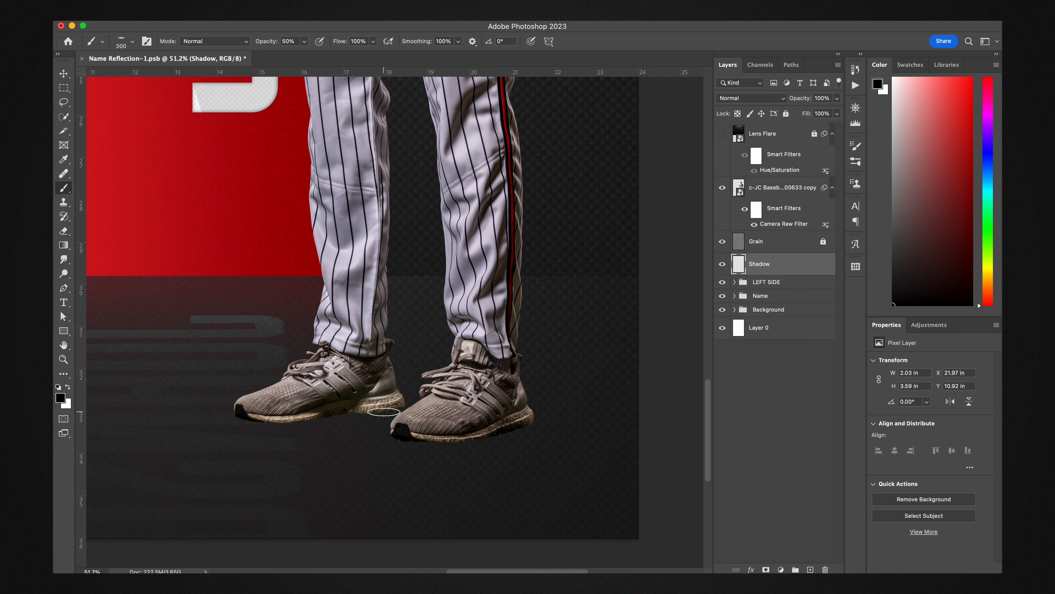
drag(386, 411, 248, 421)
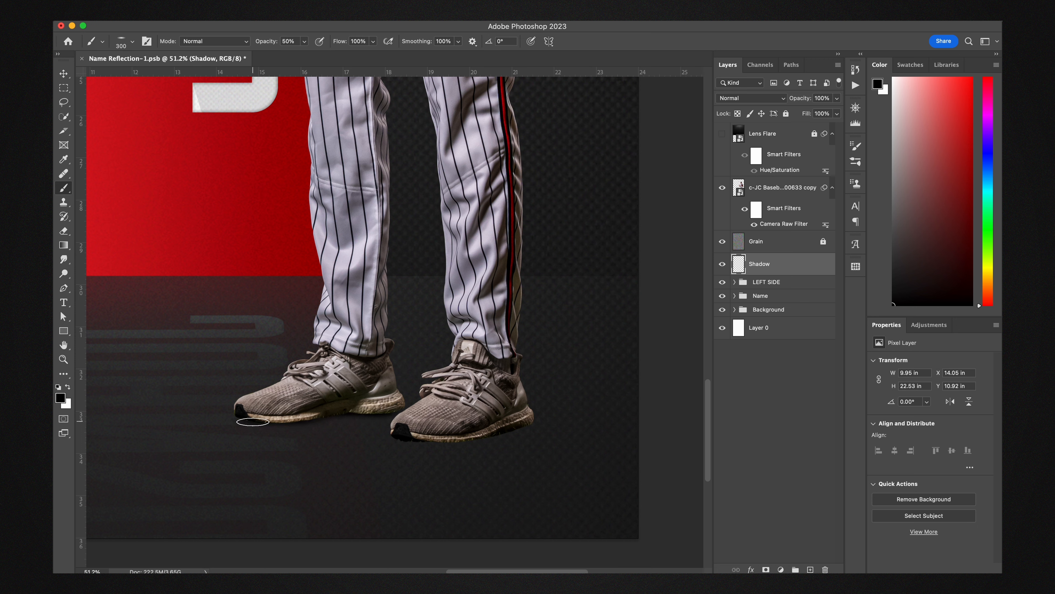
mouse_move(432, 442)
mouse_down()
mouse_move(519, 424)
mouse_move(438, 439)
mouse_up()
Resize the brush and build up a broad soft shadow beneath both of the player's shoes
key(bracketright)
key(bracketright)
key(bracketright)
key(bracketright)
key(bracketright)
key(bracketright)
key(bracketright)
key(bracketright)
key(bracketright)
key(bracketright)
key(bracketright)
key(bracketright)
key(bracketright)
key(bracketright)
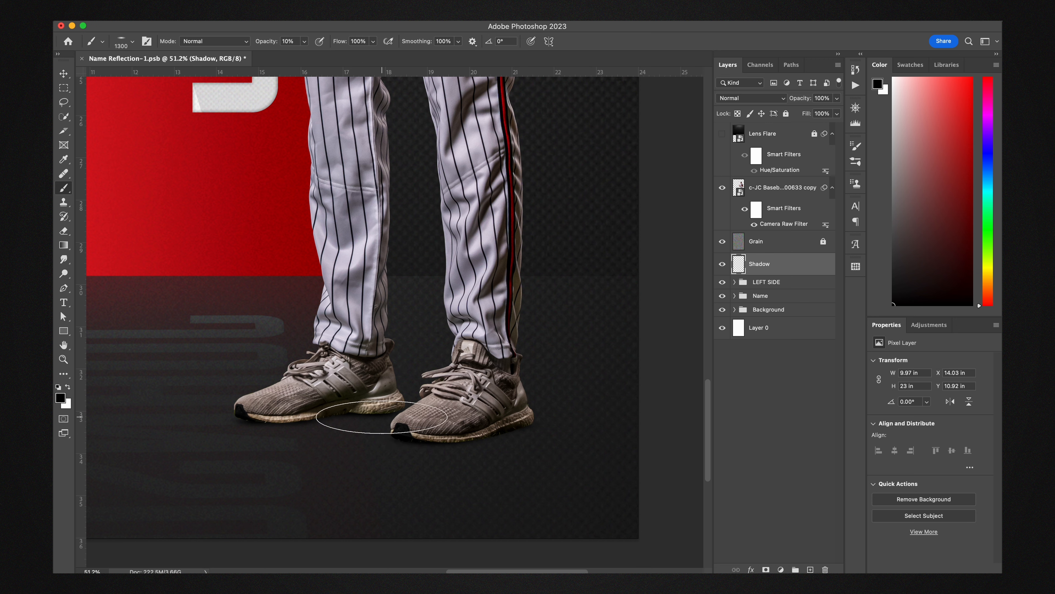
key(bracketleft)
key(bracketleft)
drag(366, 412, 232, 428)
key(bracketleft)
key(bracketleft)
key(bracketleft)
drag(353, 411, 262, 428)
key(bracketright)
key(bracketright)
mouse_move(457, 442)
mouse_down()
mouse_move(385, 450)
mouse_move(530, 426)
mouse_move(401, 422)
mouse_up()
key(bracketright)
key(bracketright)
key(bracketright)
key(bracketright)
key(bracketright)
key(bracketright)
key(bracketright)
key(bracketright)
key(bracketright)
key(bracketright)
key(bracketright)
key(bracketright)
key(bracketright)
key(bracketright)
key(bracketright)
key(bracketright)
key(bracketright)
key(bracketright)
key(bracketright)
key(bracketright)
key(bracketright)
key(bracketright)
key(bracketright)
key(bracketright)
key(bracketright)
key(bracketright)
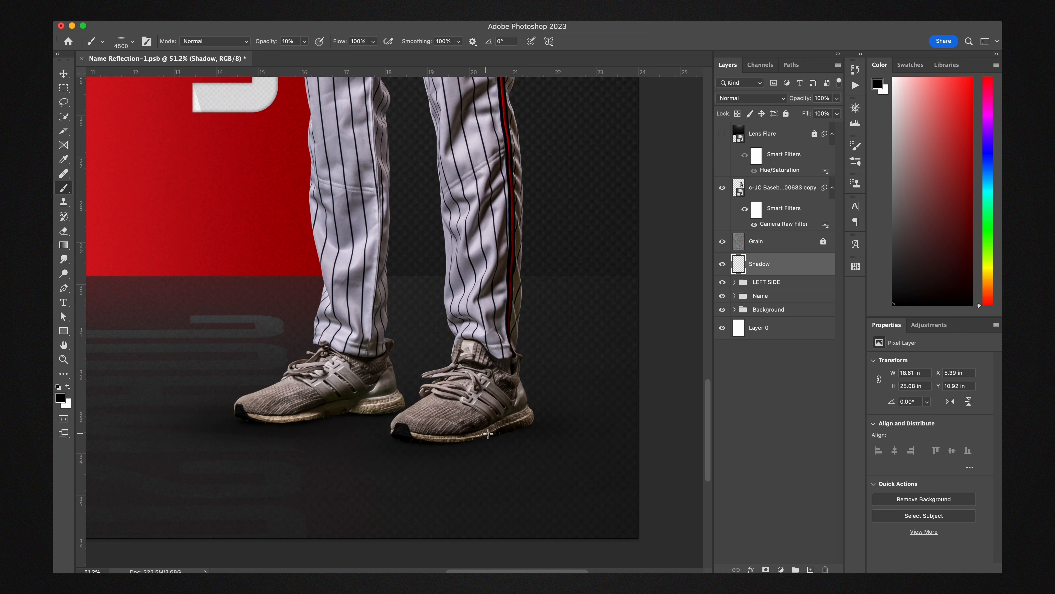
key(super+0)
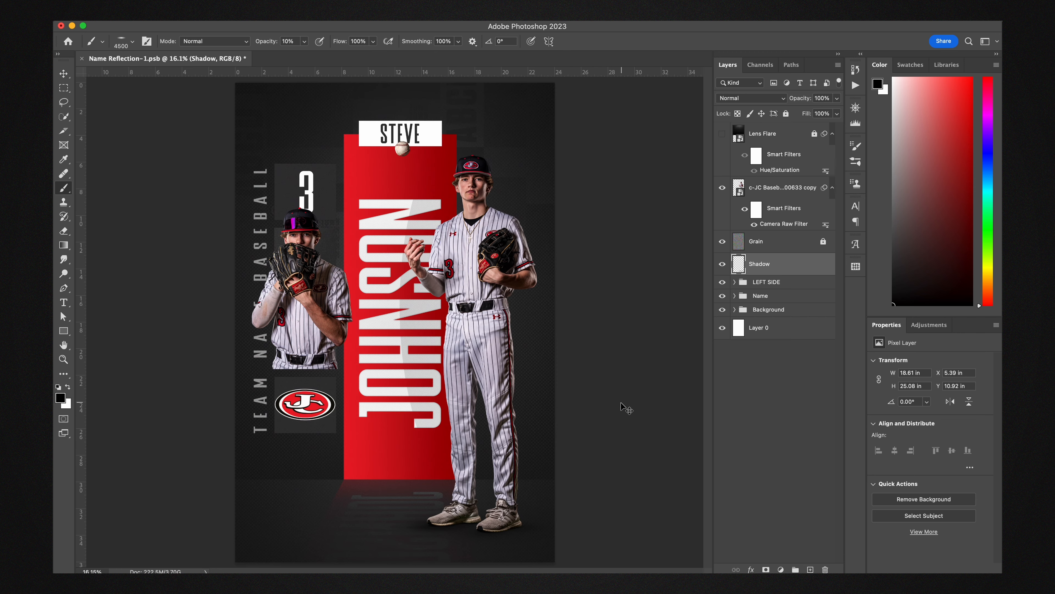
drag(448, 518, 445, 516)
scroll(486, 311, down, 3)
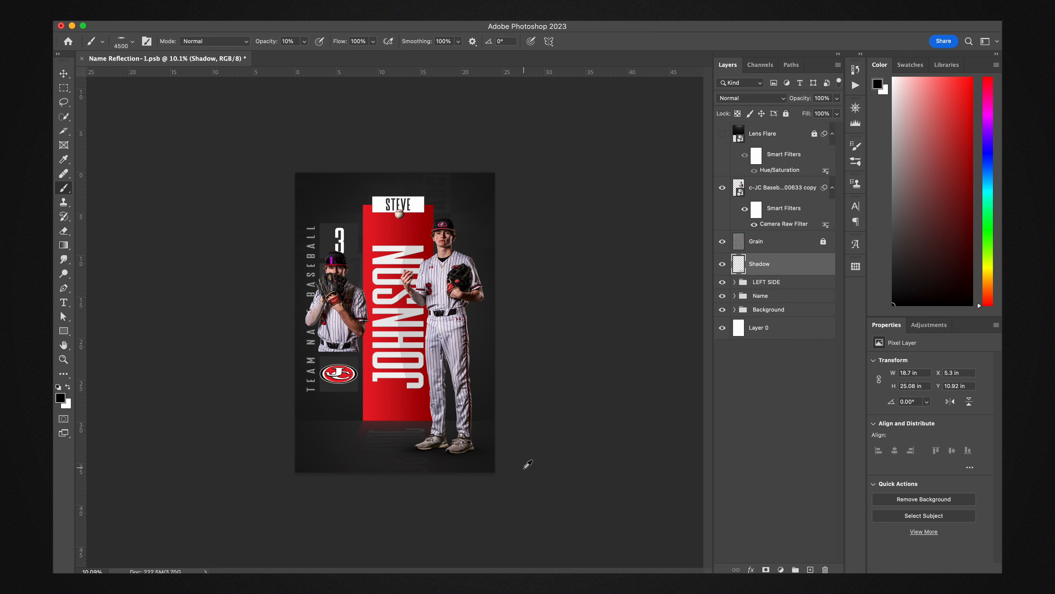
scroll(526, 465, up, 5)
scroll(524, 464, down, 6)
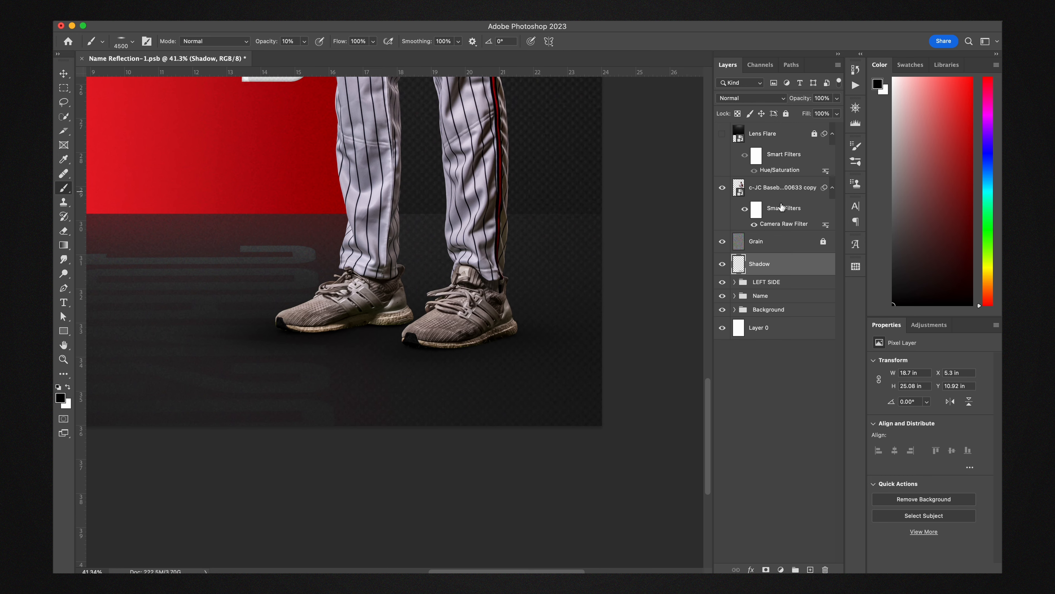
click(789, 195)
Add a new Layer 1 clipped to the main player photo
key(alt+shift+super+n)
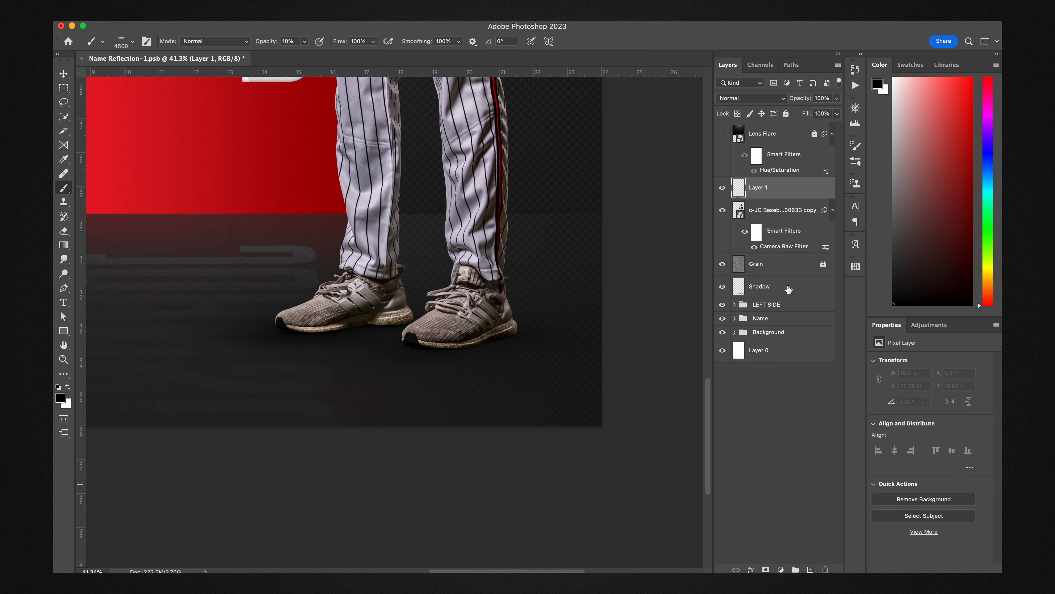
key(super+0)
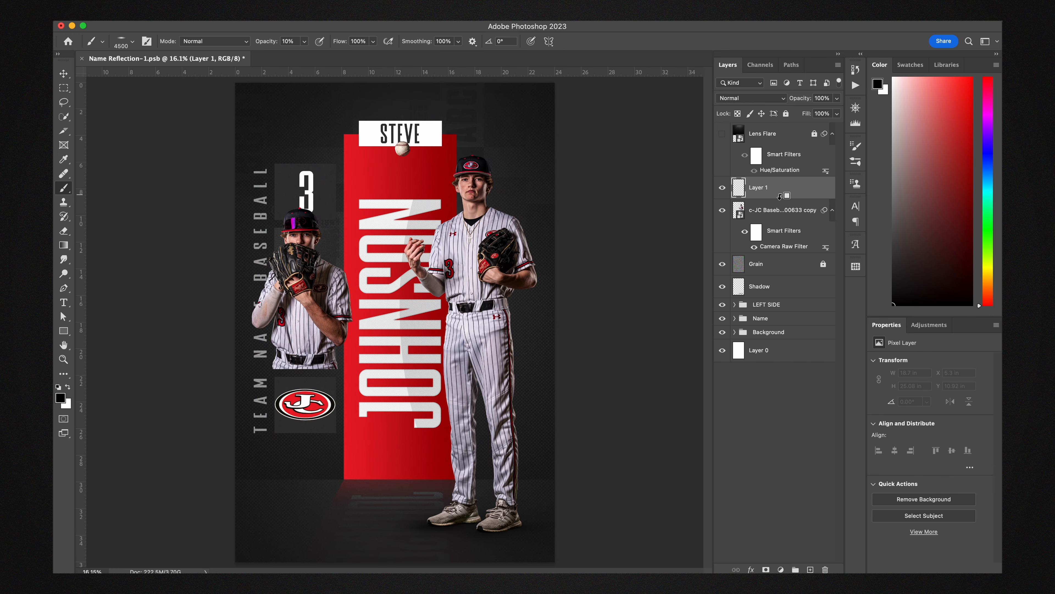
alt+click(780, 199)
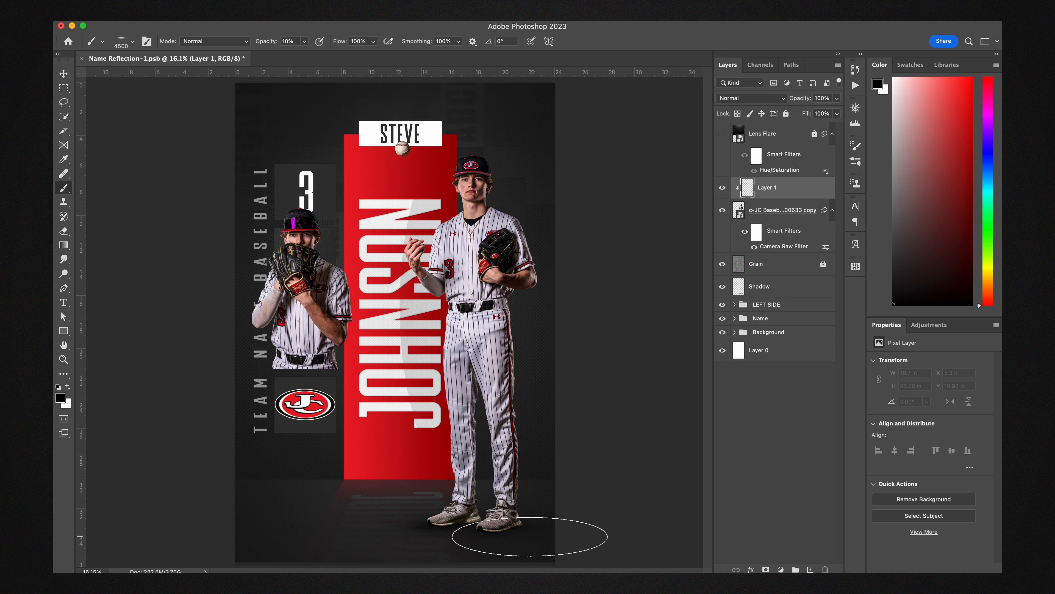
scroll(534, 533, up, 5)
scroll(516, 435, up, 3)
Paint small dark contact shadows directly under both shoe soles with a 400 px brush
key(bracketleft)
key(bracketleft)
key(bracketleft)
key(bracketleft)
key(bracketleft)
key(bracketleft)
key(bracketleft)
key(bracketleft)
key(bracketleft)
key(bracketleft)
key(bracketleft)
key(bracketleft)
key(bracketleft)
key(bracketleft)
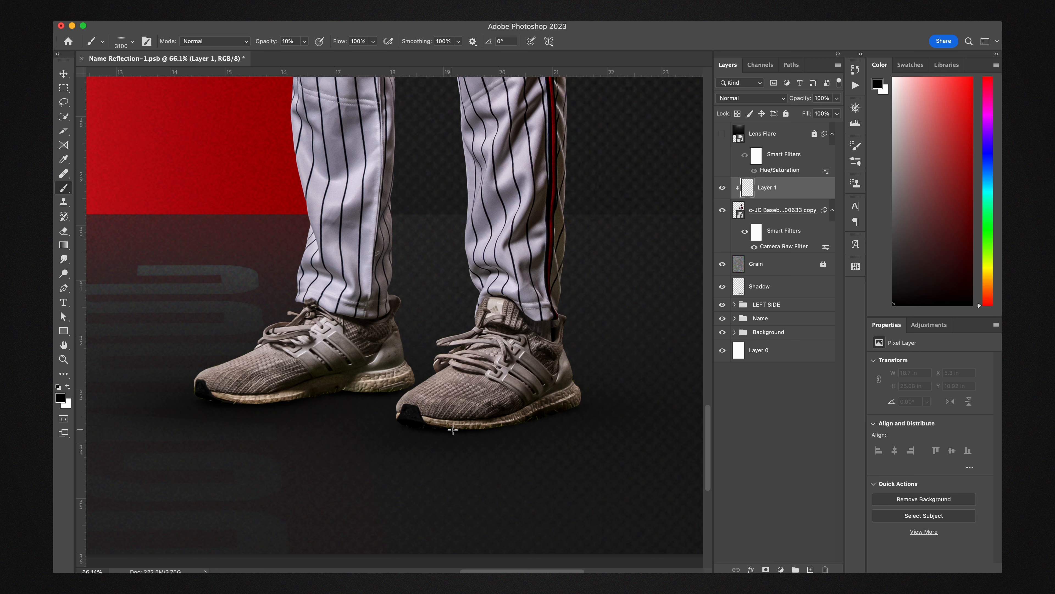
key(bracketleft)
key(bracketleft)
key(bracketleft)
key(bracketleft)
key(bracketleft)
key(bracketleft)
key(bracketright)
key(bracketright)
key(bracketright)
key(bracketright)
key(bracketright)
key(bracketright)
key(bracketright)
key(bracketright)
key(bracketright)
key(bracketright)
click(436, 429)
mouse_move(479, 431)
mouse_down()
mouse_move(596, 415)
mouse_move(566, 417)
mouse_up()
drag(311, 403, 183, 396)
key(bracketleft)
key(bracketleft)
key(bracketleft)
key(bracketleft)
key(bracketleft)
mouse_move(365, 389)
mouse_down()
mouse_move(358, 396)
mouse_move(374, 391)
mouse_up()
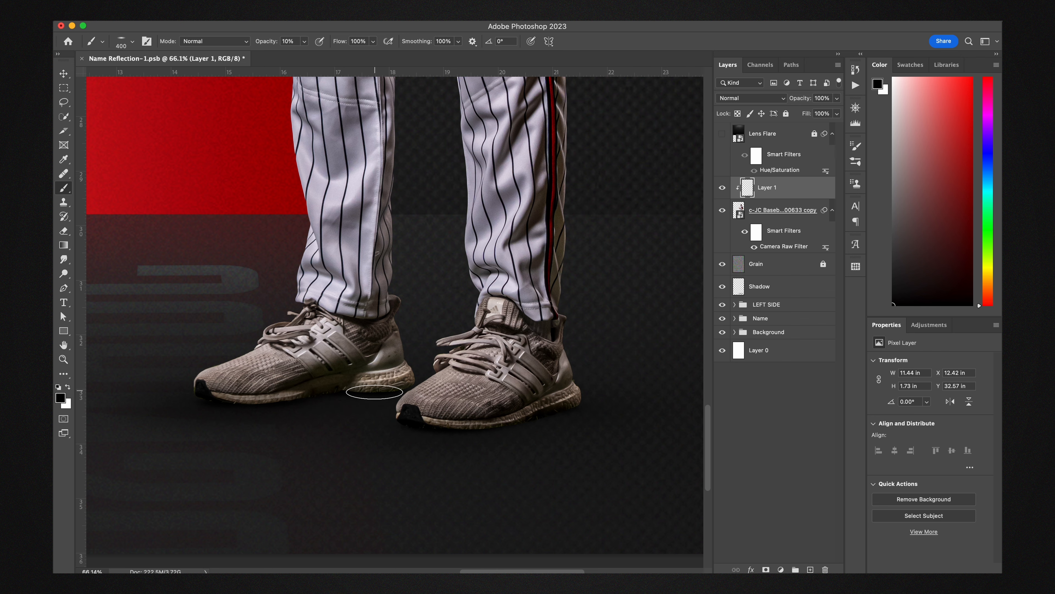
key(super+0)
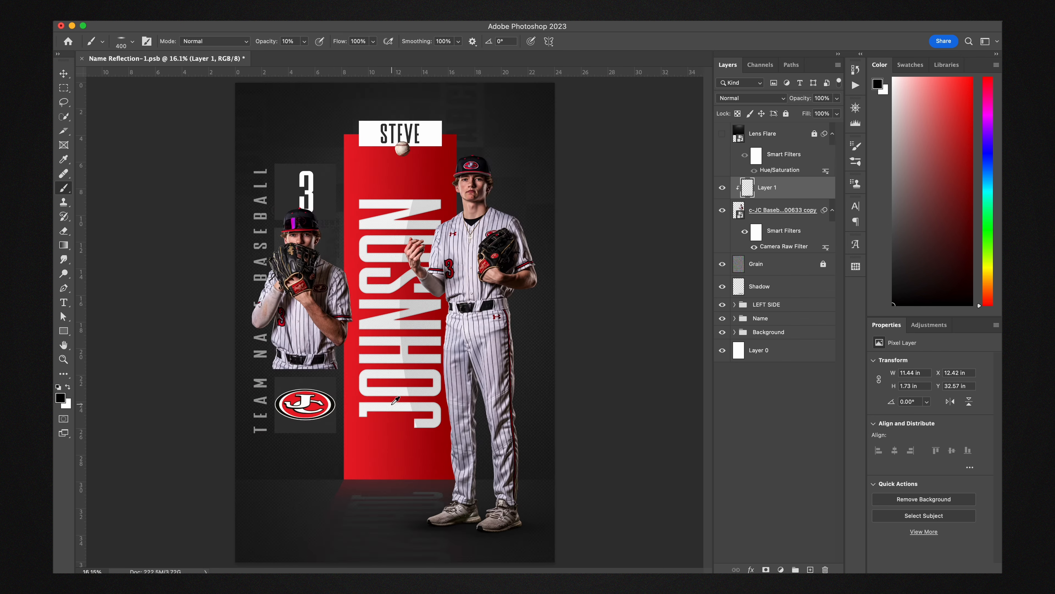
key(super+minus)
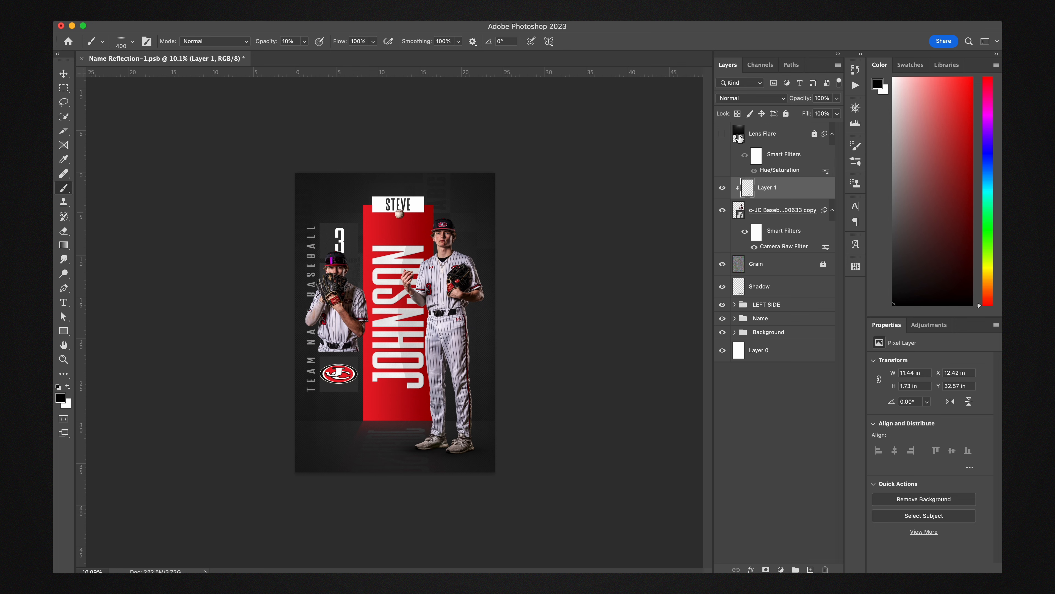
Show the Lens Flare layer and set its Hue/Saturation filter to Saturation 0, Hue -47
click(722, 134)
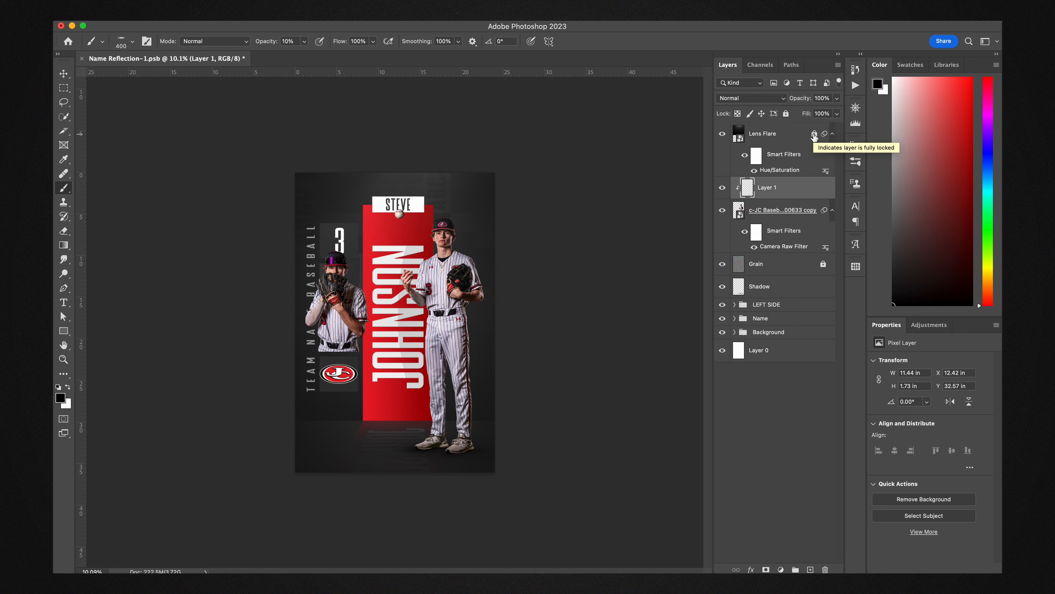
double_click(771, 170)
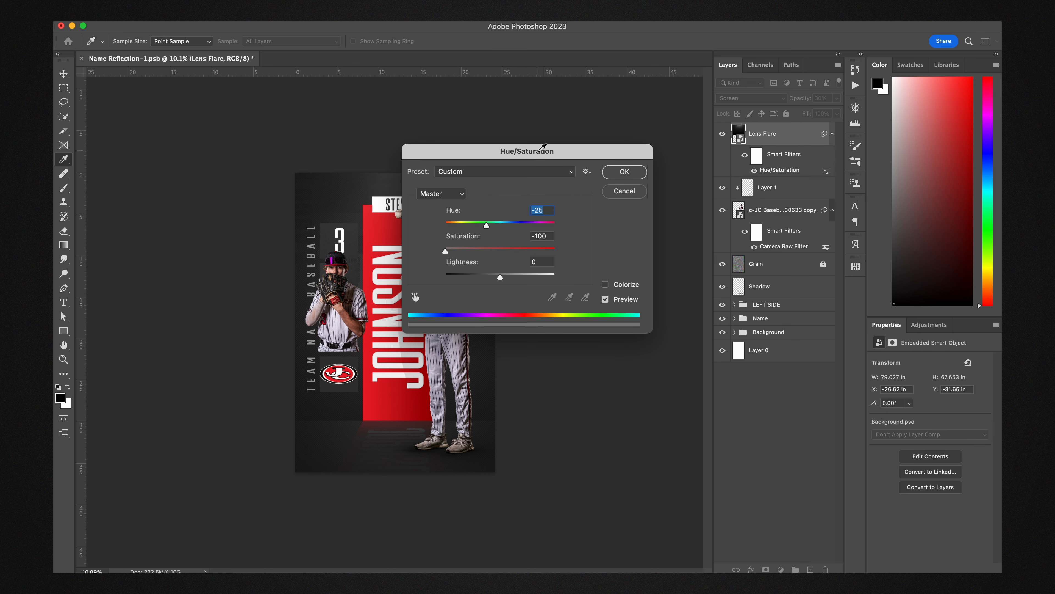
drag(552, 150, 717, 143)
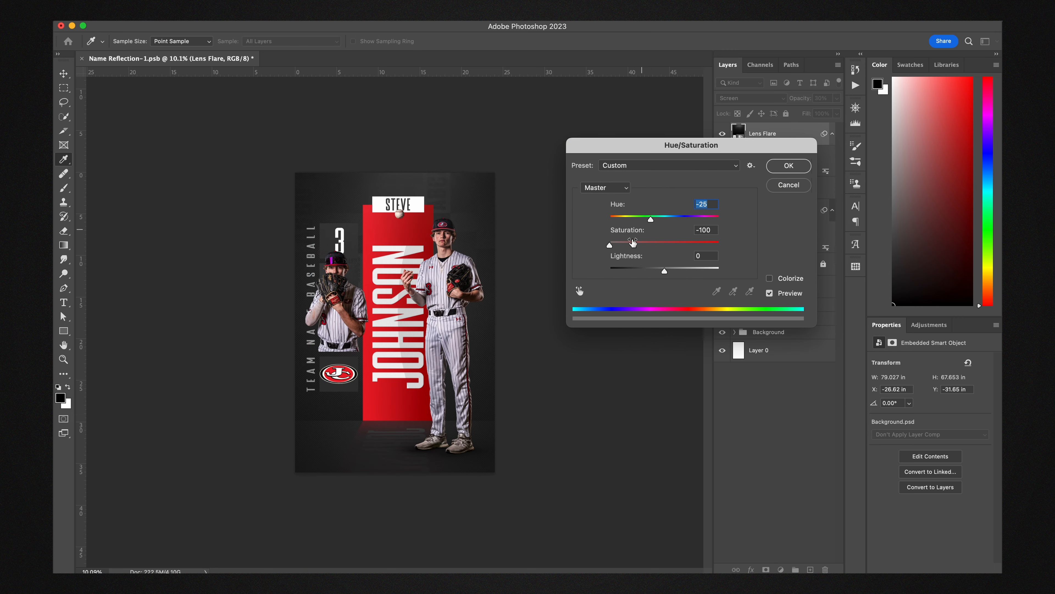
drag(611, 246, 652, 223)
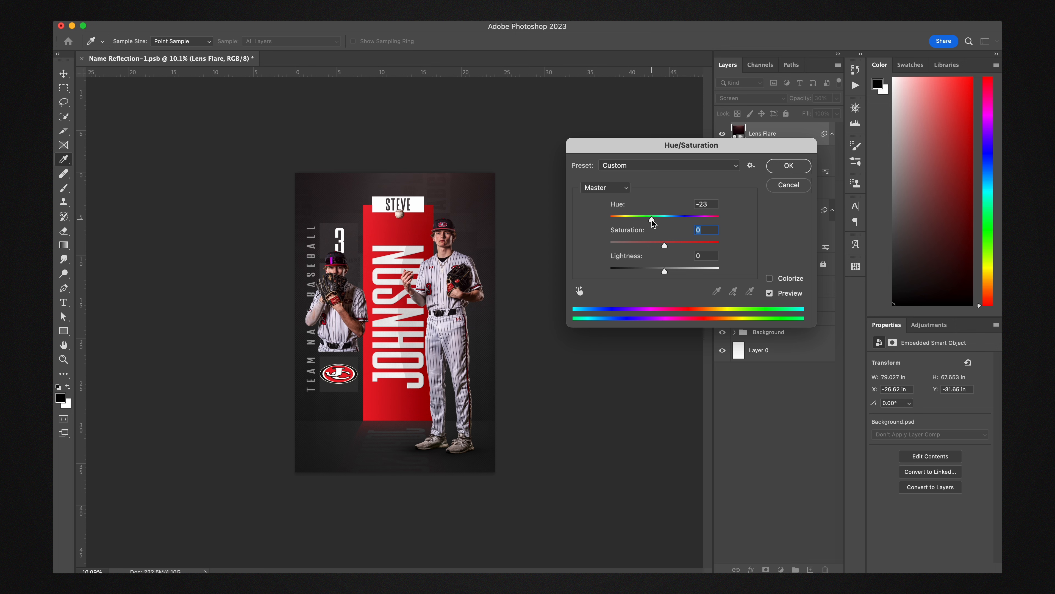
mouse_move(652, 222)
mouse_down()
mouse_move(732, 226)
mouse_move(611, 228)
mouse_move(641, 229)
mouse_up()
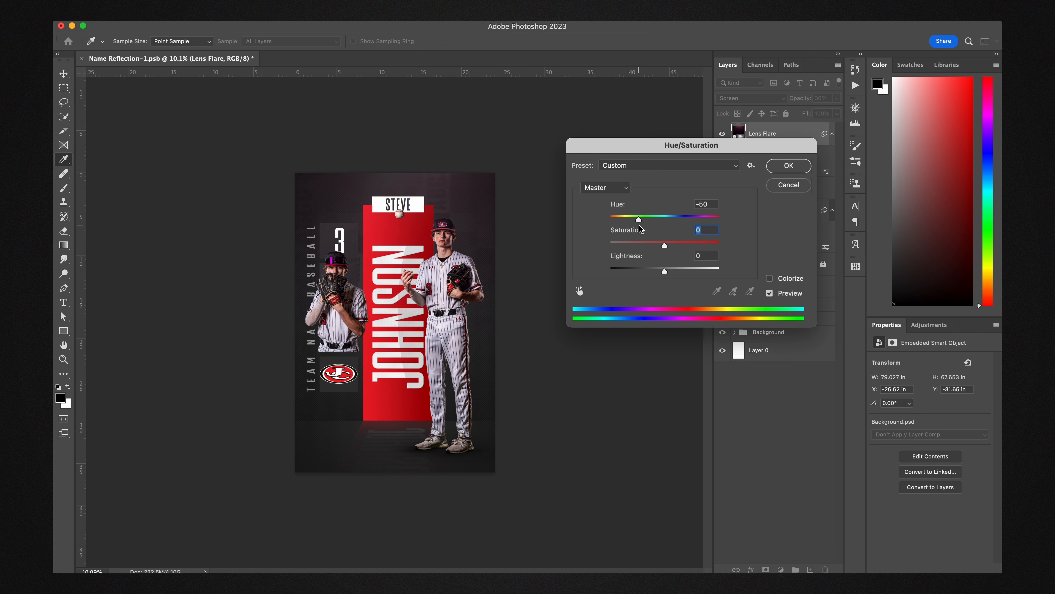
click(781, 165)
click(752, 99)
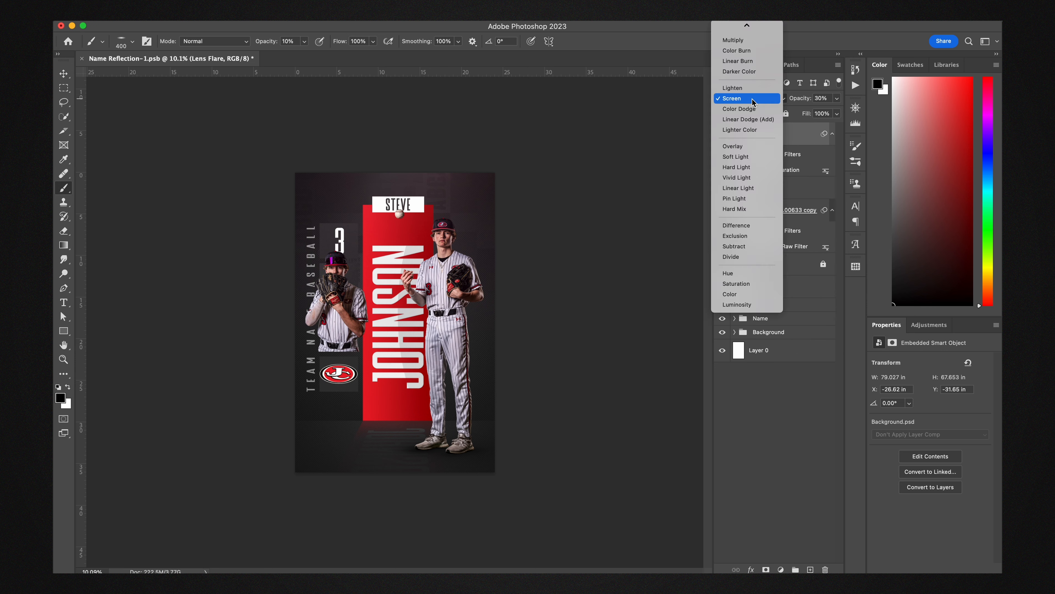
Set the lens flare to Normal at 100% opacity and shift its hue to about -35
mouse_move(744, 27)
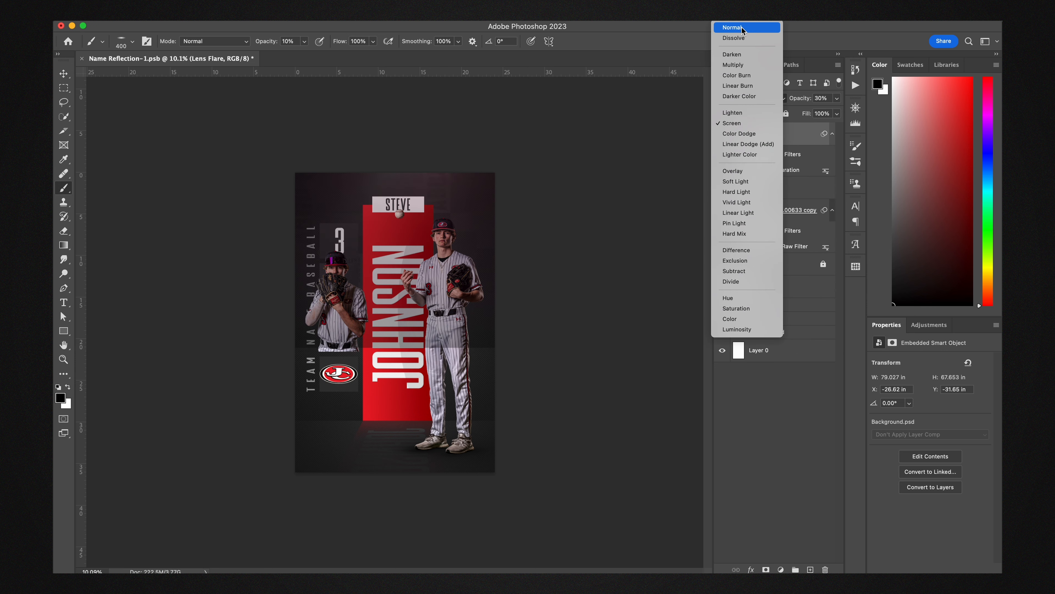
click(742, 28)
click(817, 99)
text(100)
key(Return)
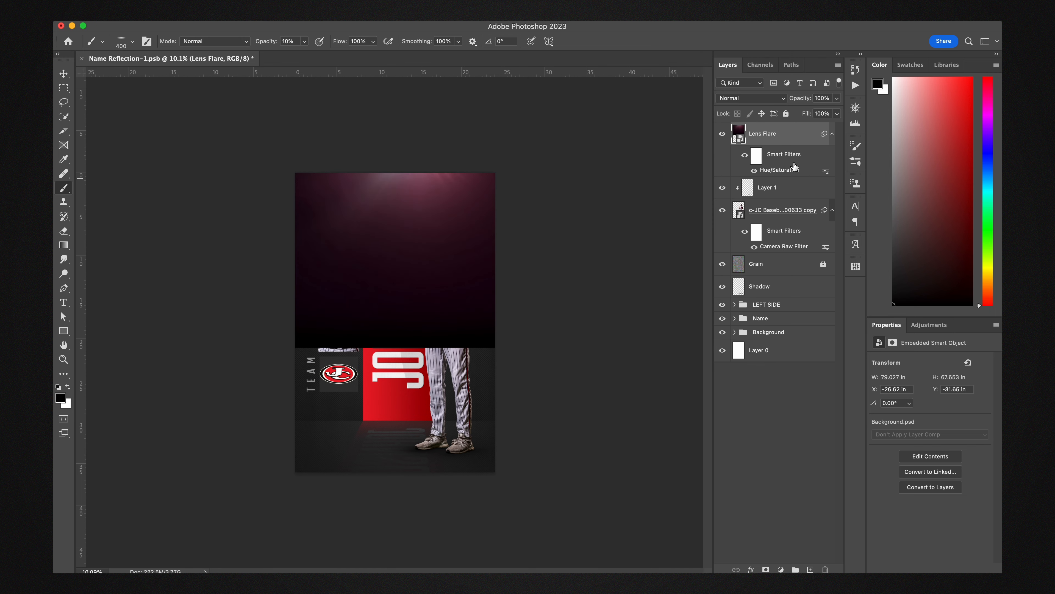
double_click(769, 173)
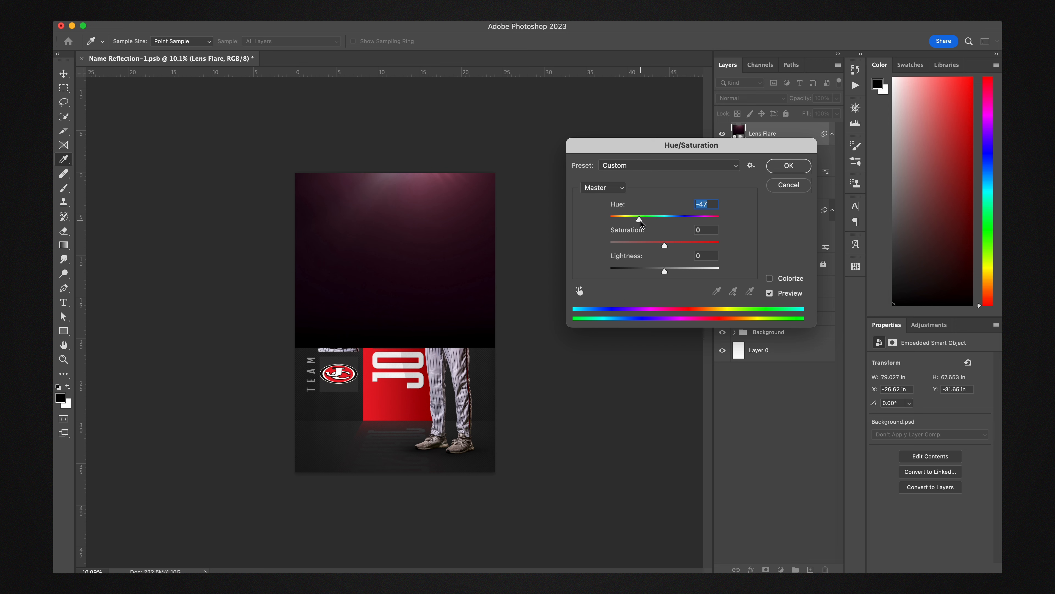
drag(640, 219, 651, 225)
click(788, 166)
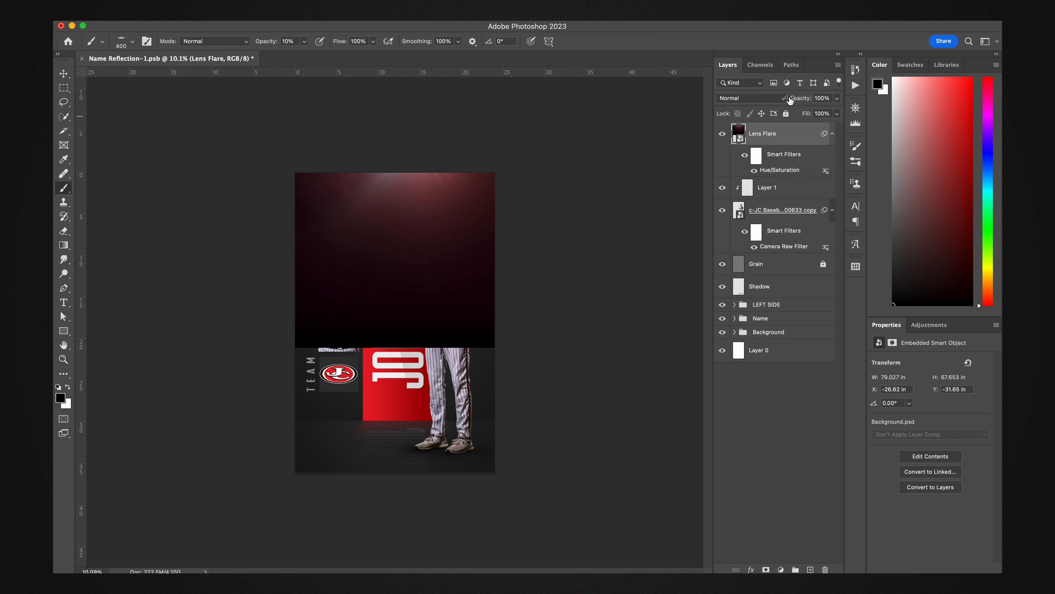
Blend the lens flare in Screen mode at about 30% opacity
click(789, 99)
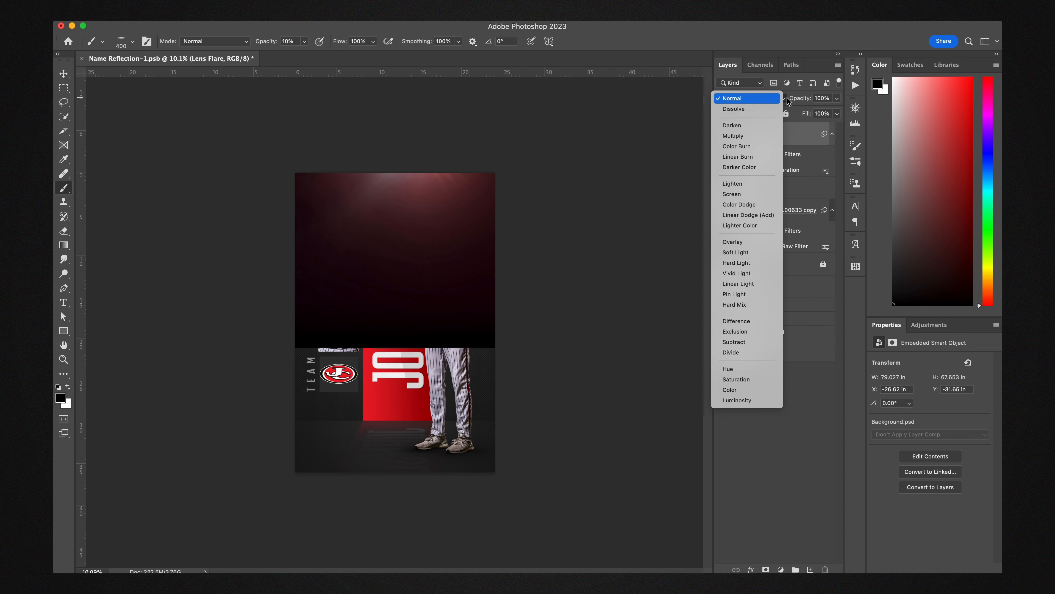
click(740, 195)
drag(806, 103, 769, 107)
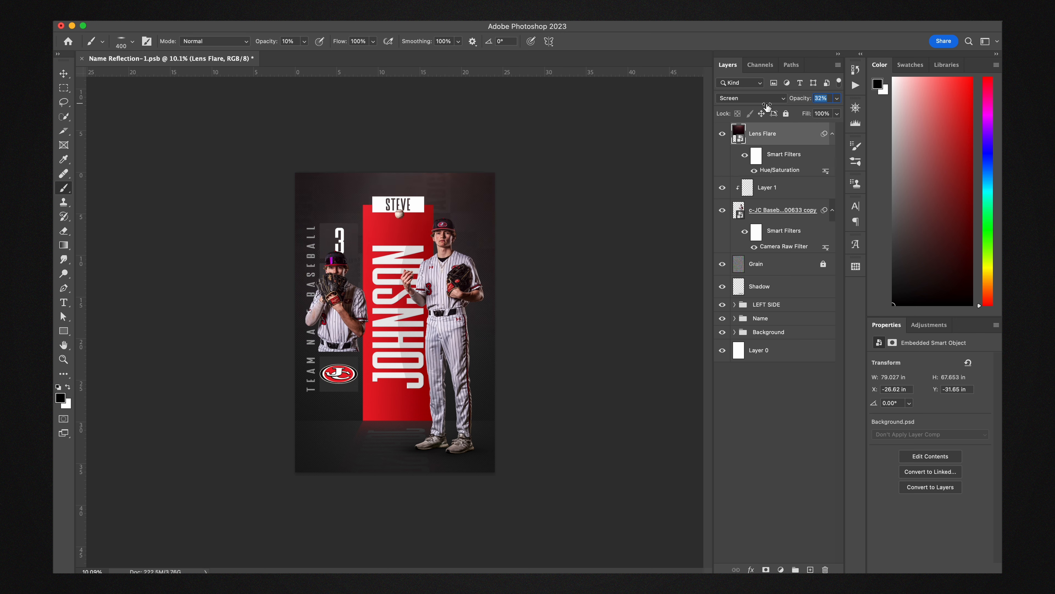